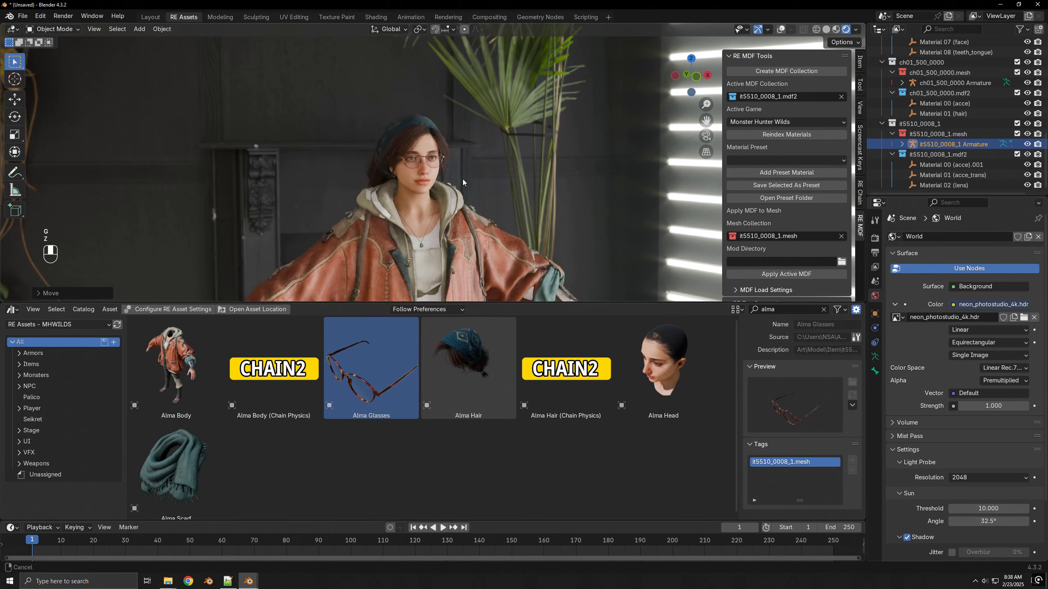
- Orbit the character model from a close face view back to the full-body front view
click(953, 144)
middle_drag(619, 144, 653, 144)
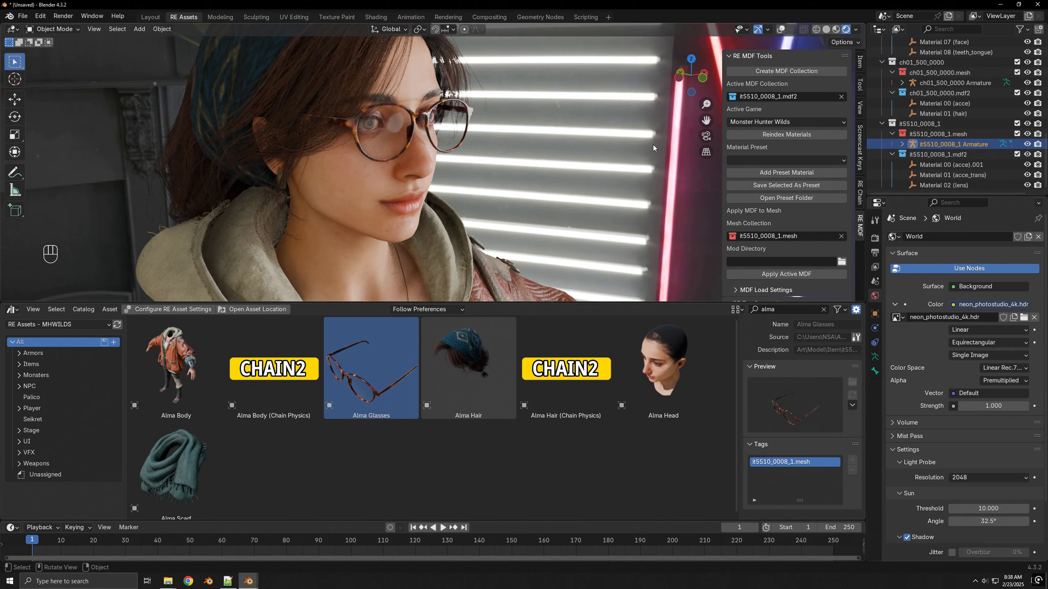
scroll(519, 146, down, 5)
middle_drag(519, 145, 458, 162)
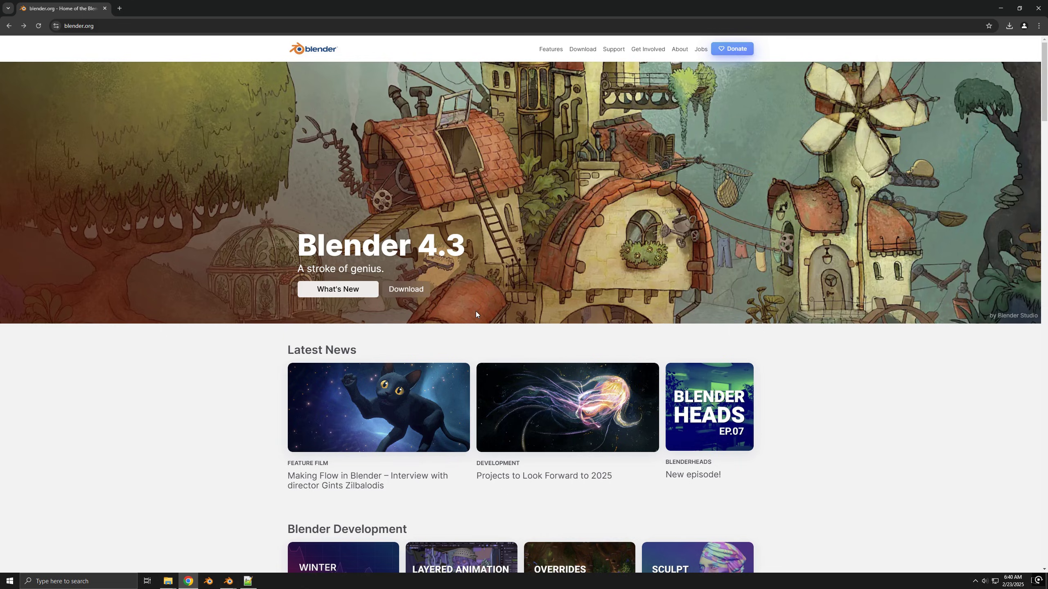
- Download the Blender 4.3.2 installer and the RE Asset Library zip
click(405, 289)
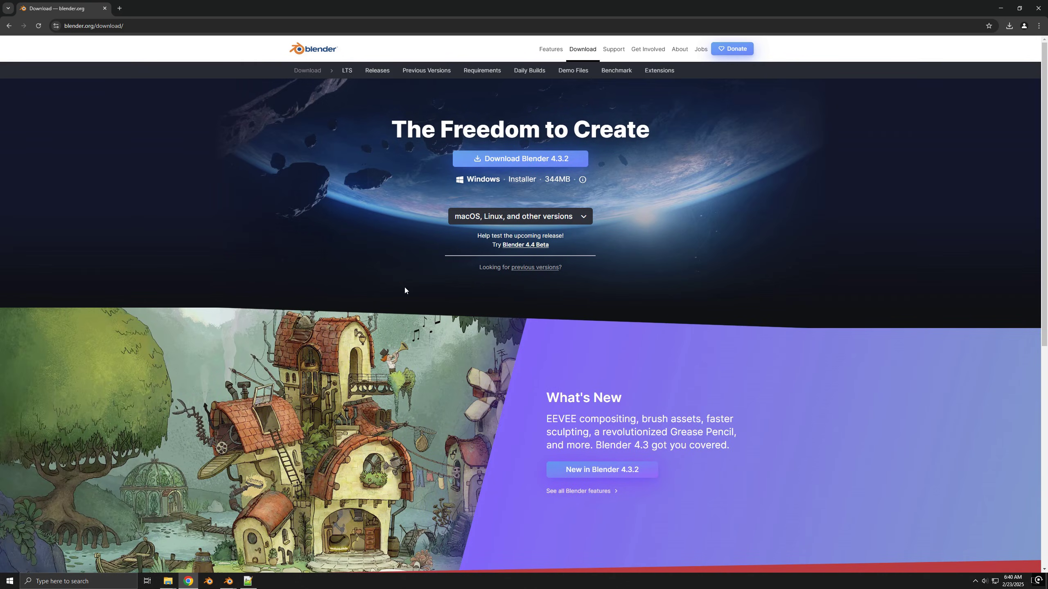
click(542, 163)
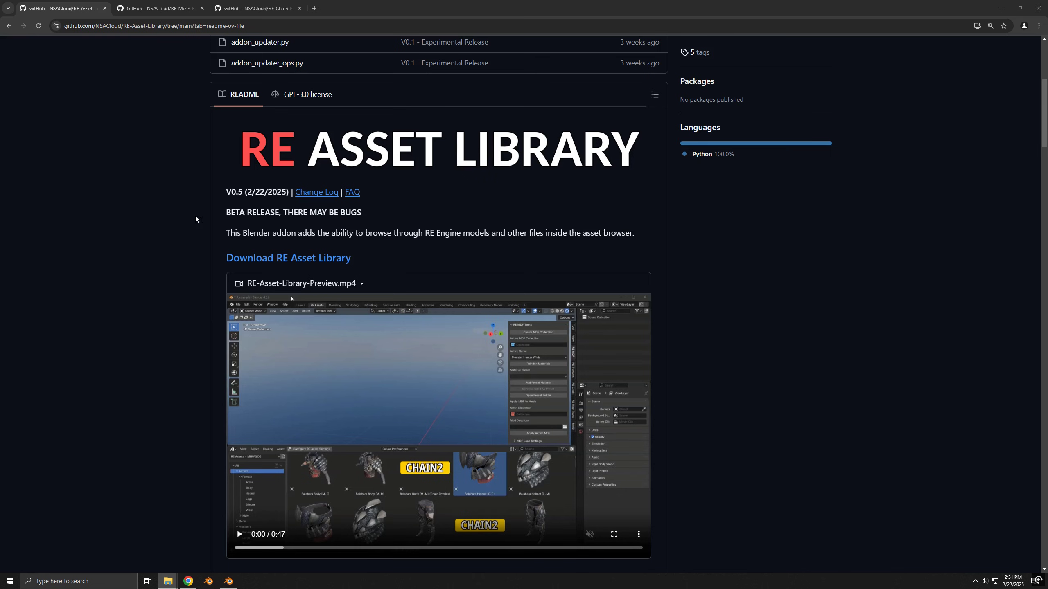
click(247, 258)
- Download the RE Mesh Editor and RE Chain Editor zips, then minimize Chrome
click(172, 14)
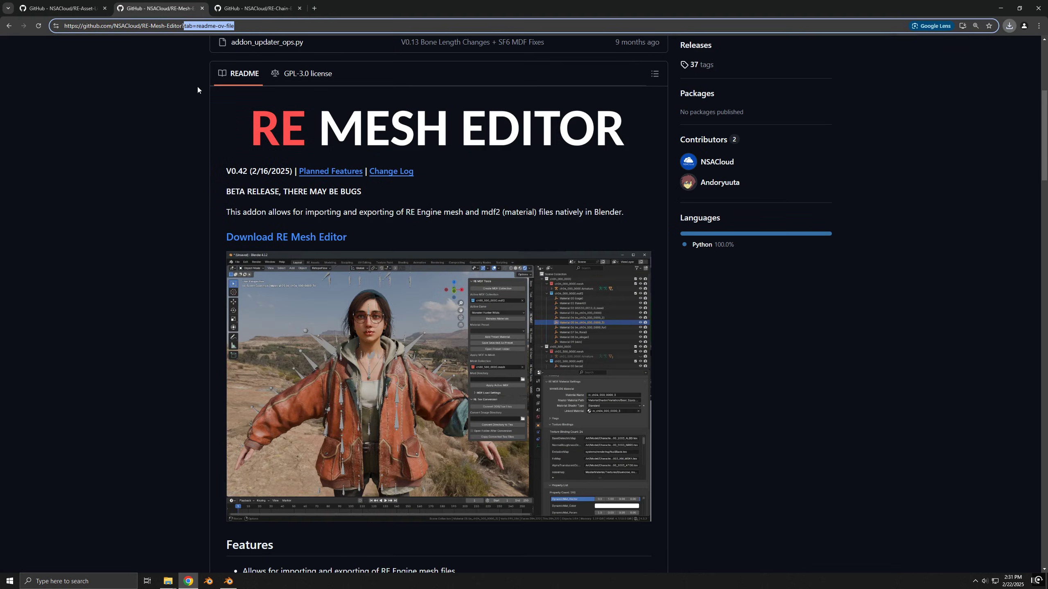
click(261, 240)
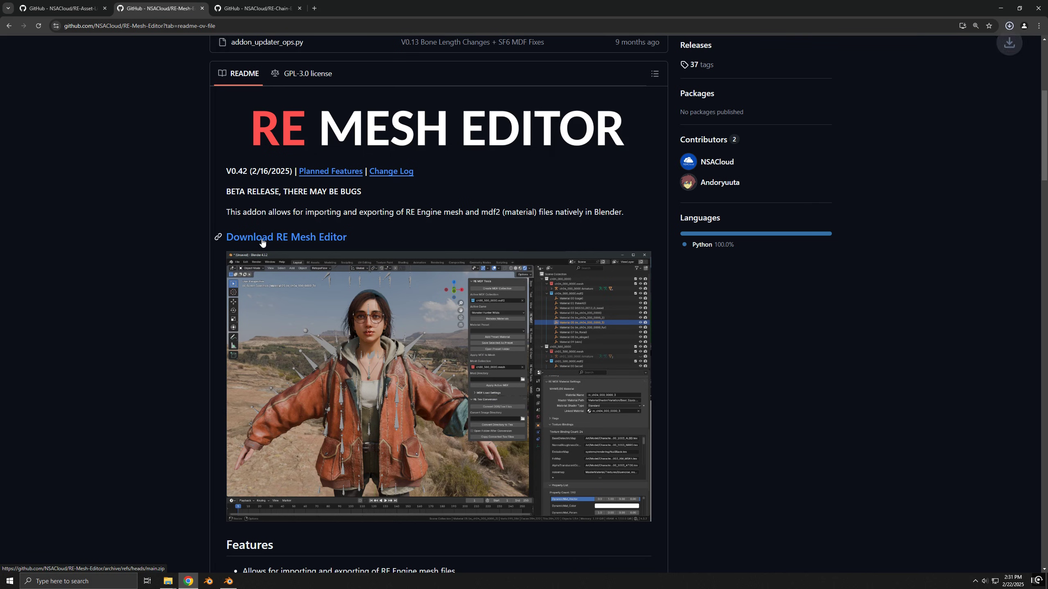
click(258, 8)
scroll(292, 226, down, 2)
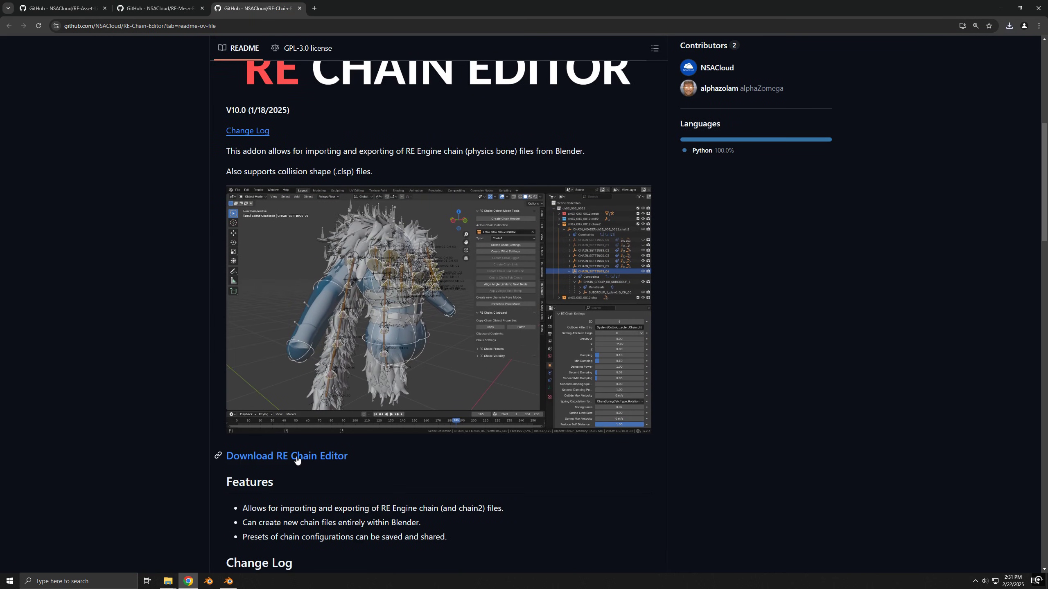
click(297, 457)
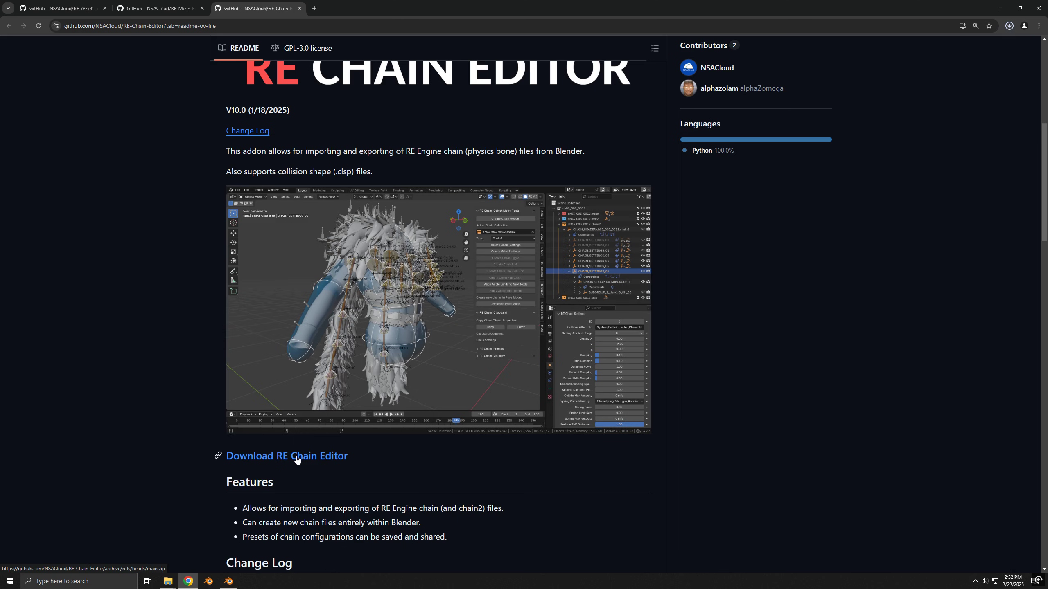
click(995, 6)
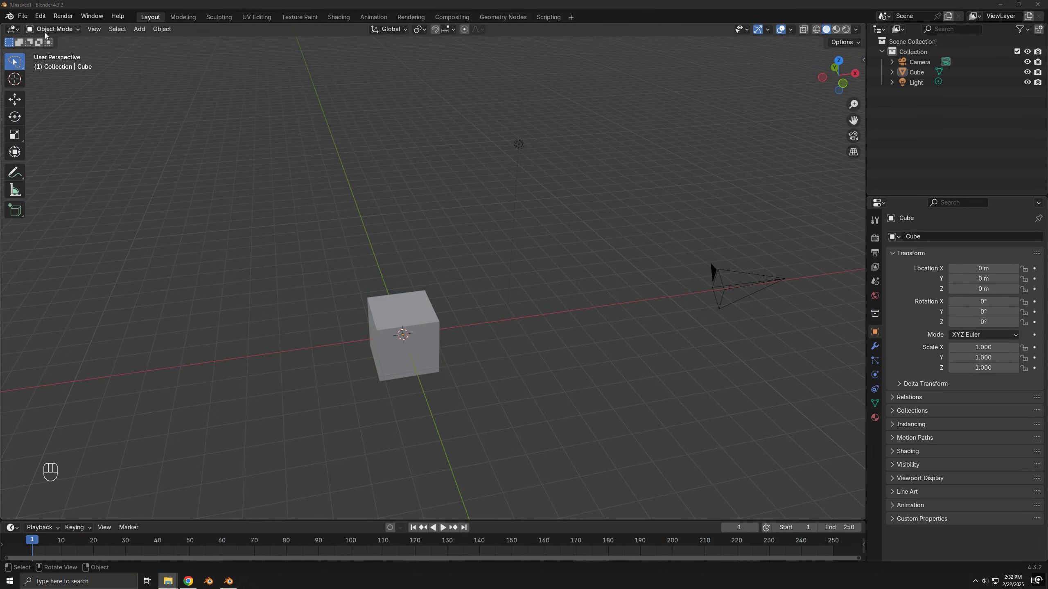
- Install the RE-Chain-Editor-main.zip add-on from Downloads via Preferences > Add-ons
click(41, 16)
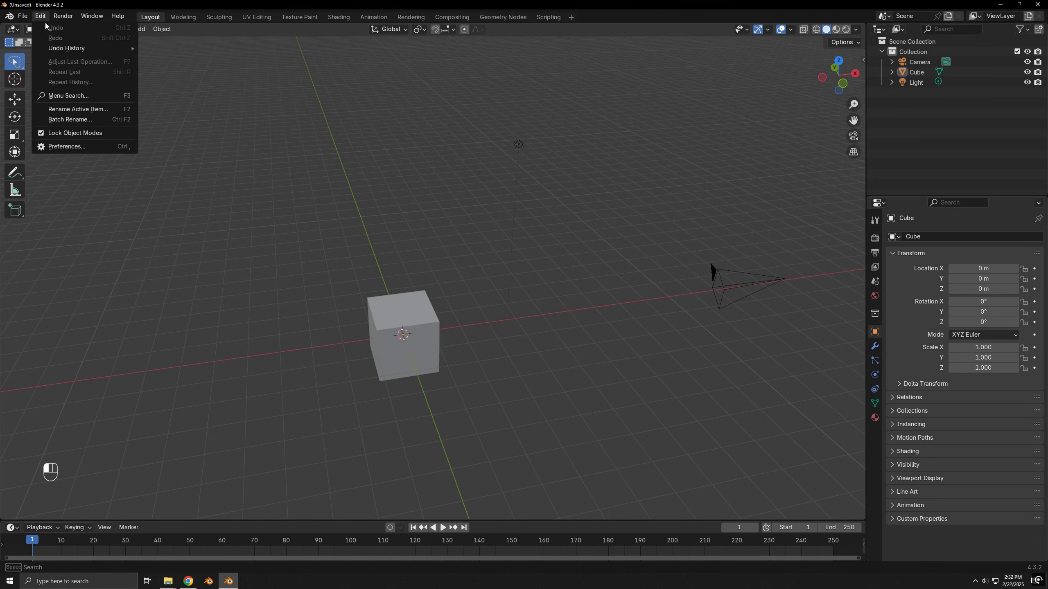
click(78, 147)
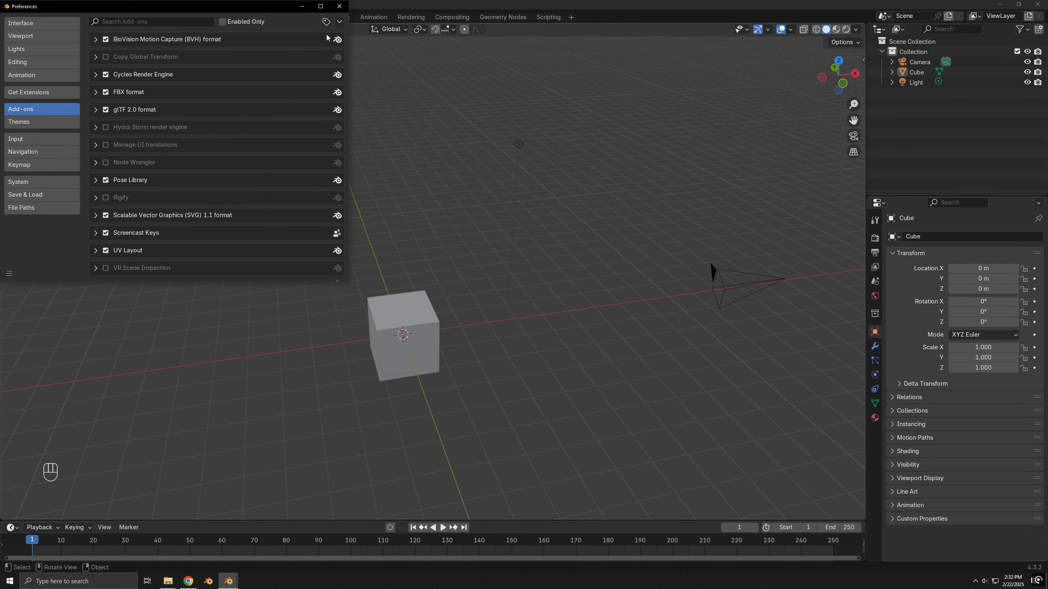
click(343, 26)
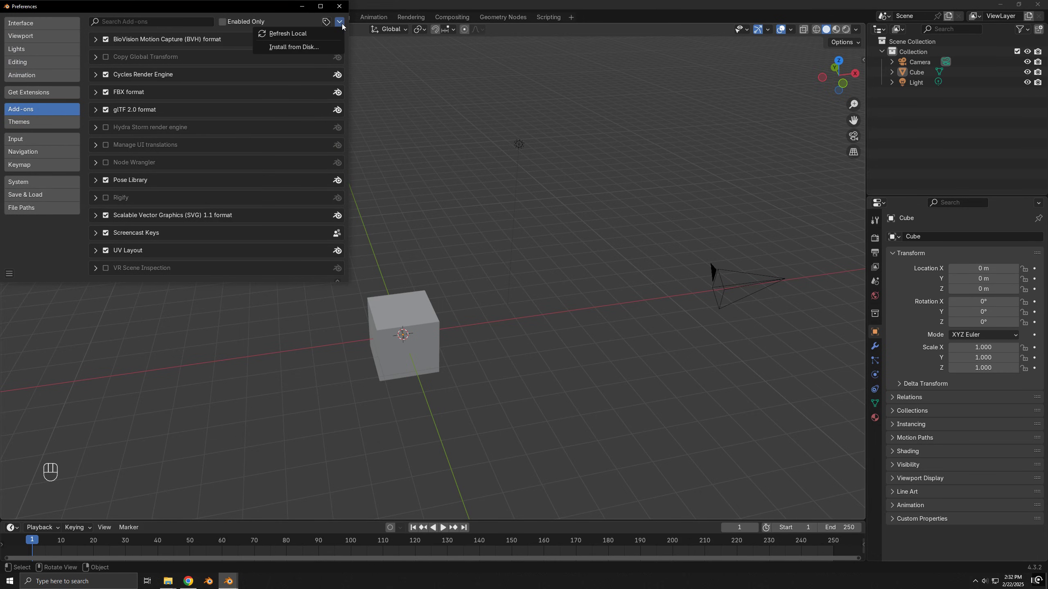
click(319, 48)
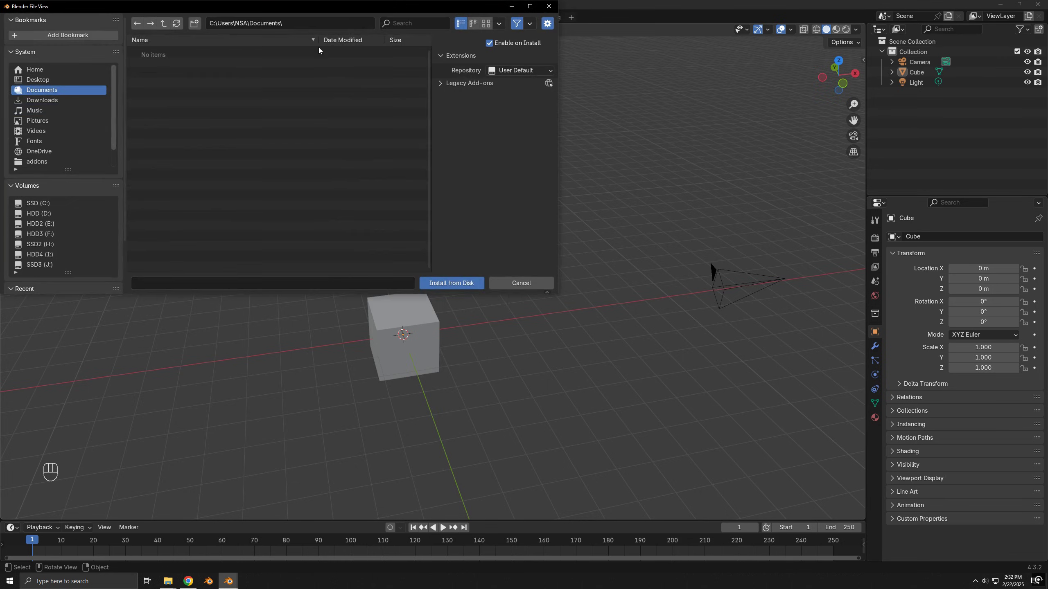
click(68, 100)
double_click(184, 60)
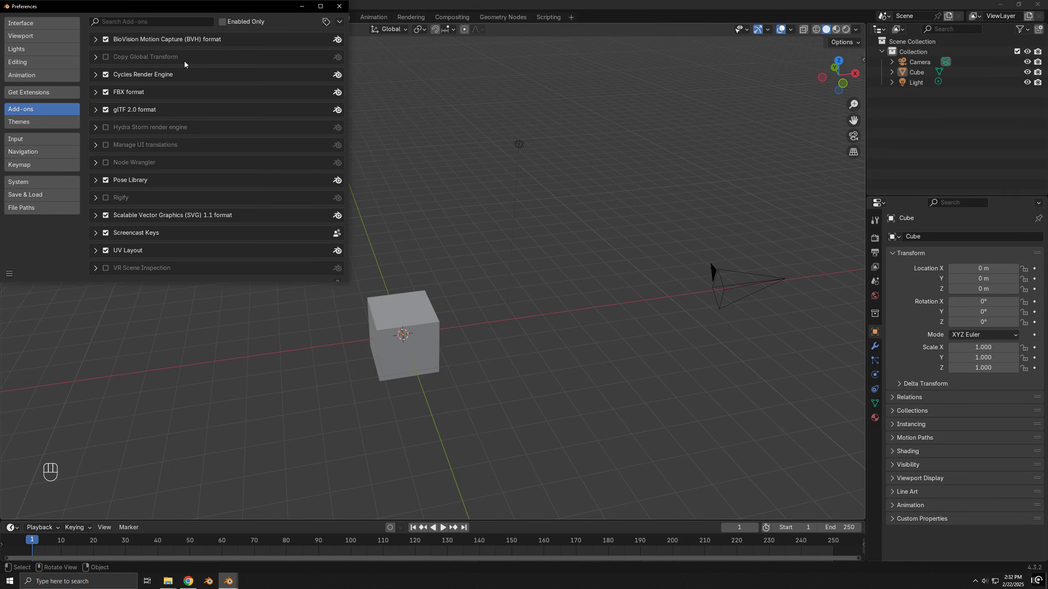
- Install the RE Mesh Editor and RE Asset Library zips from Downloads as add-ons
click(339, 21)
click(321, 46)
double_click(218, 71)
click(339, 22)
click(320, 47)
click(66, 100)
double_click(165, 55)
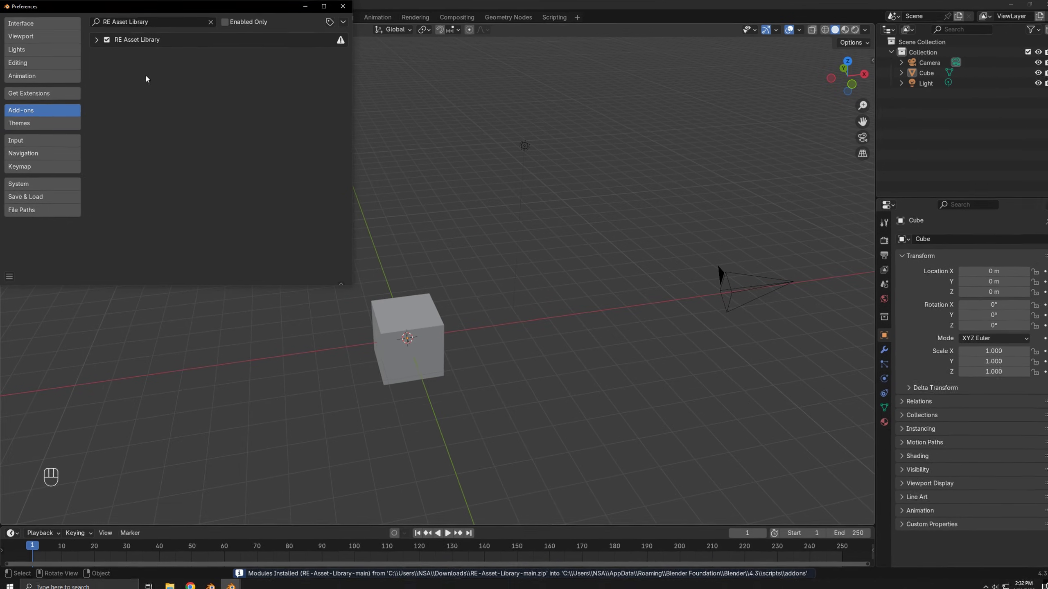
- From the RE Asset Library add-on settings, download the Monster Hunter Wilds asset library
click(157, 66)
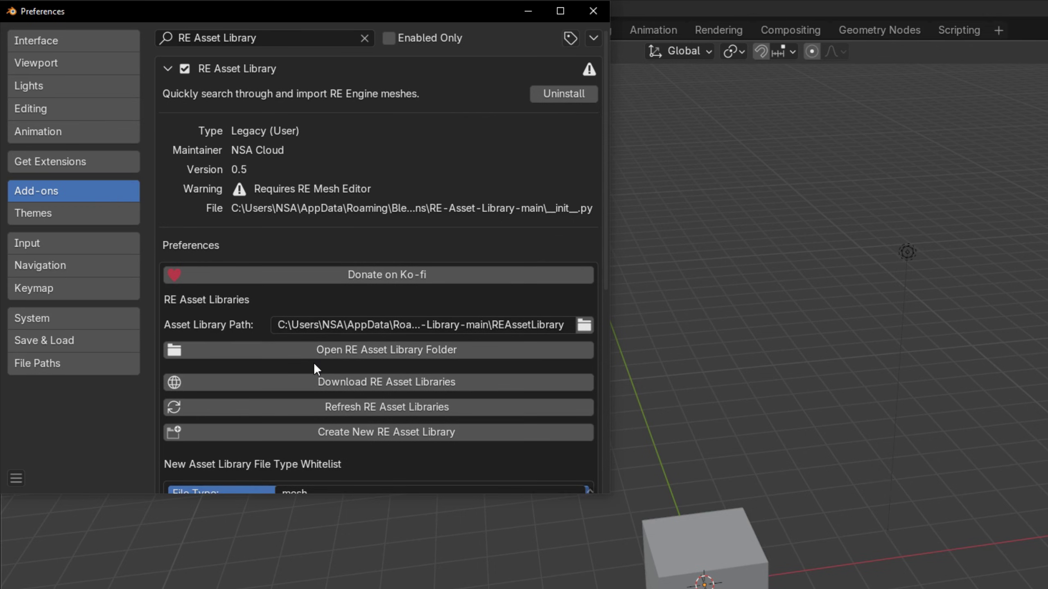
click(322, 377)
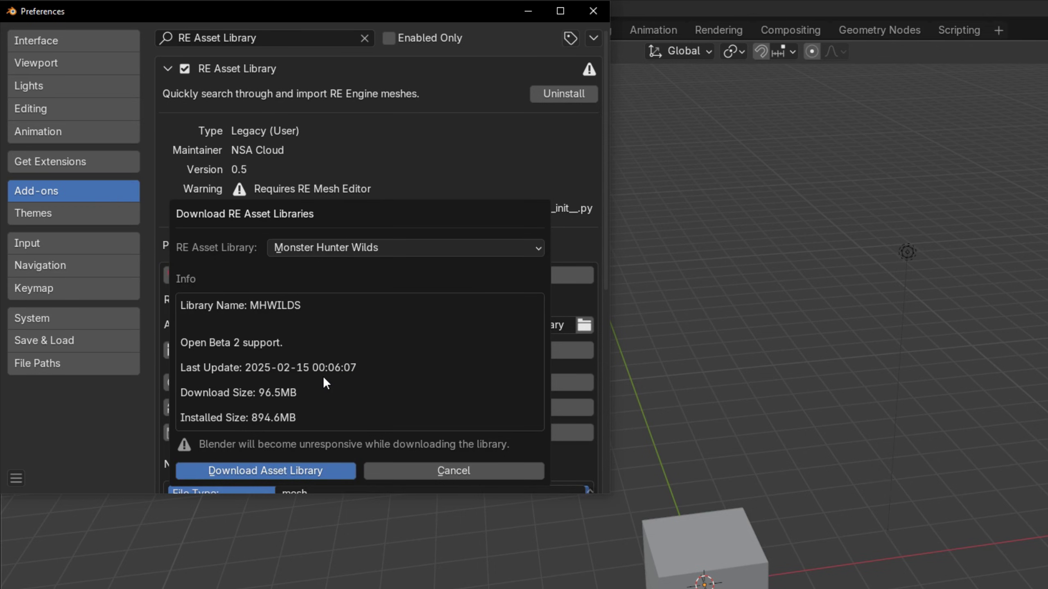
click(331, 250)
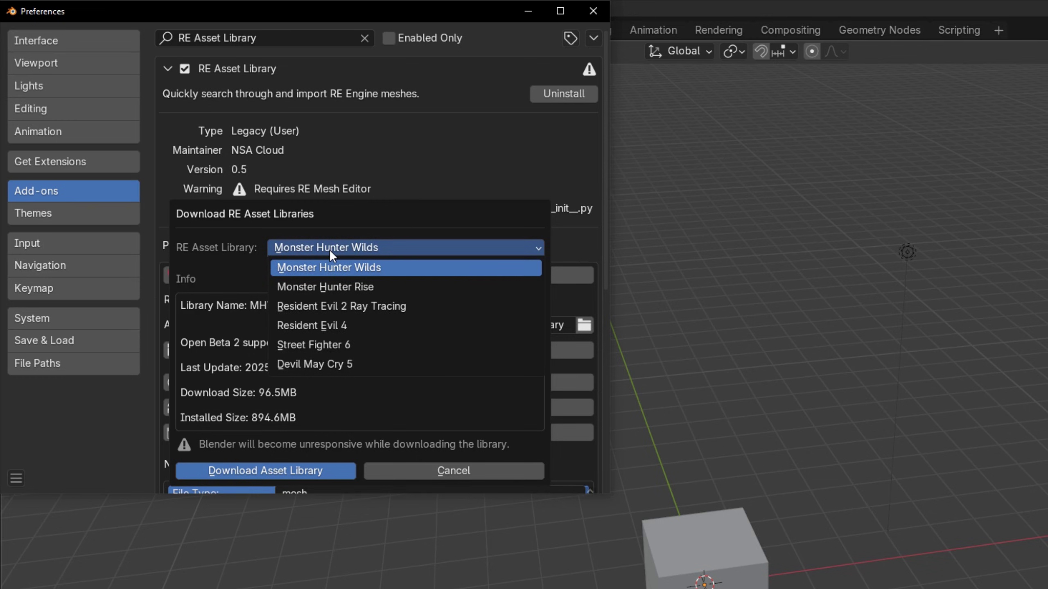
click(329, 249)
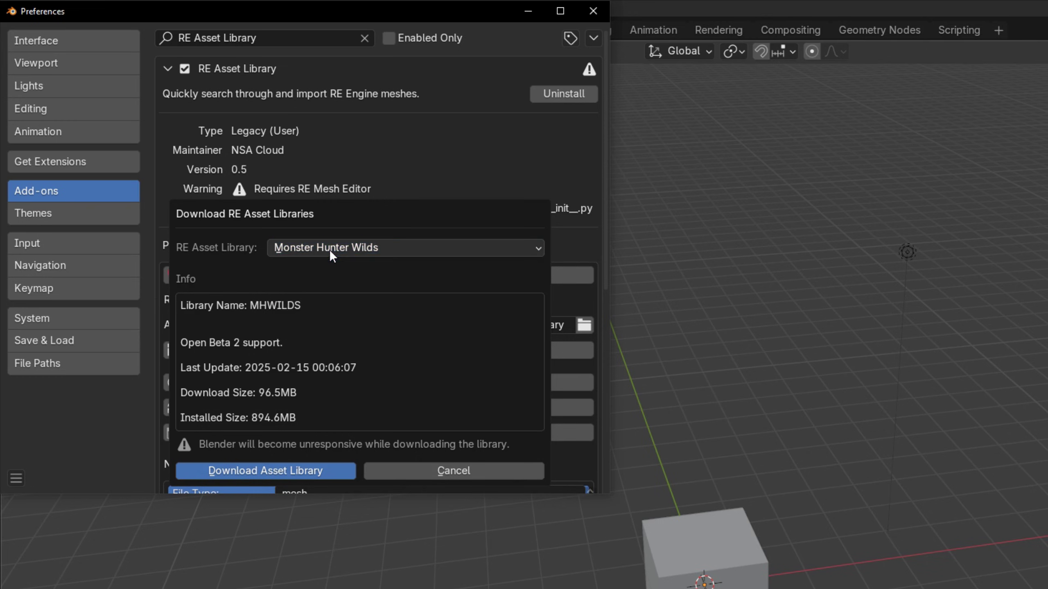
click(296, 471)
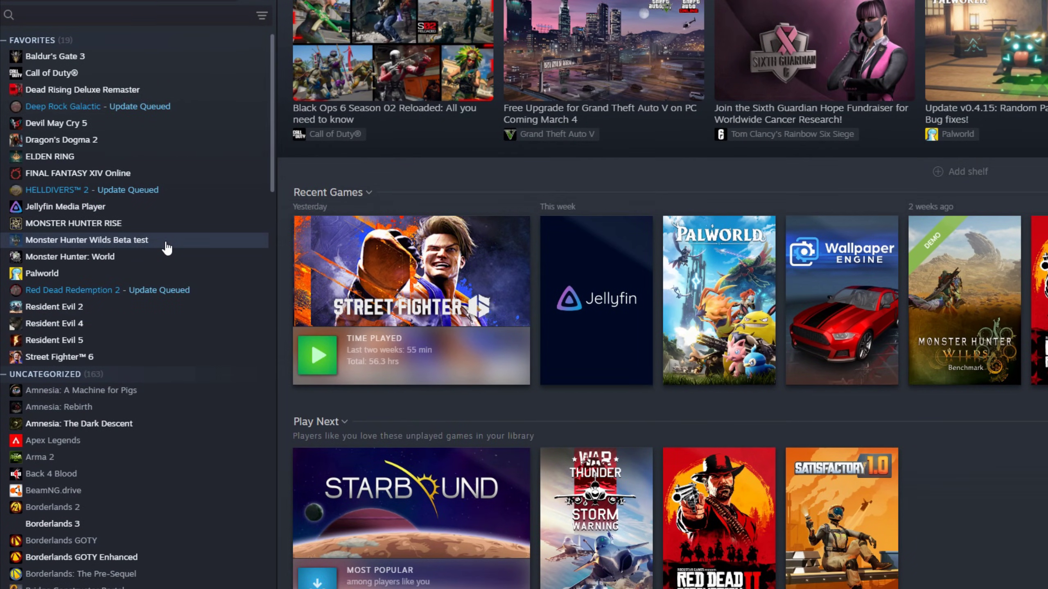
- Browse the local files of Monster Hunter Wilds Beta test through its Manage menu in Steam
right_click(166, 243)
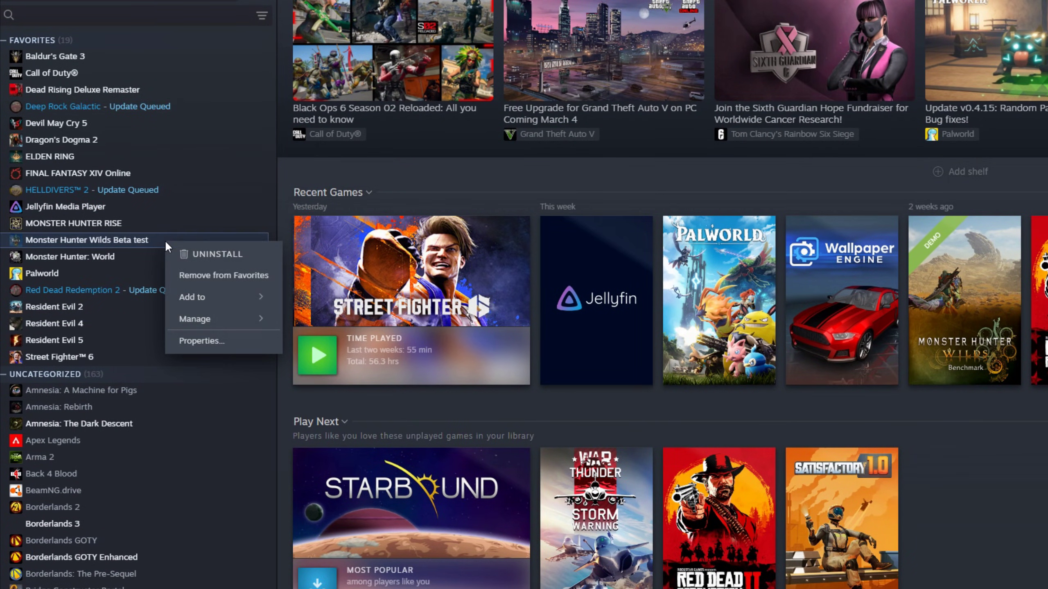
mouse_move(242, 320)
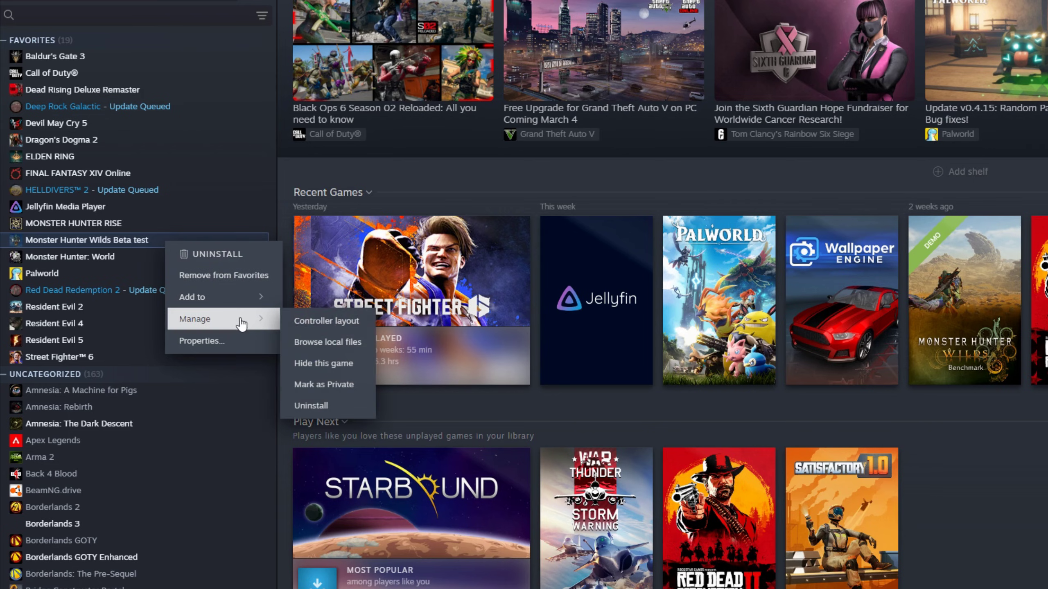
click(310, 342)
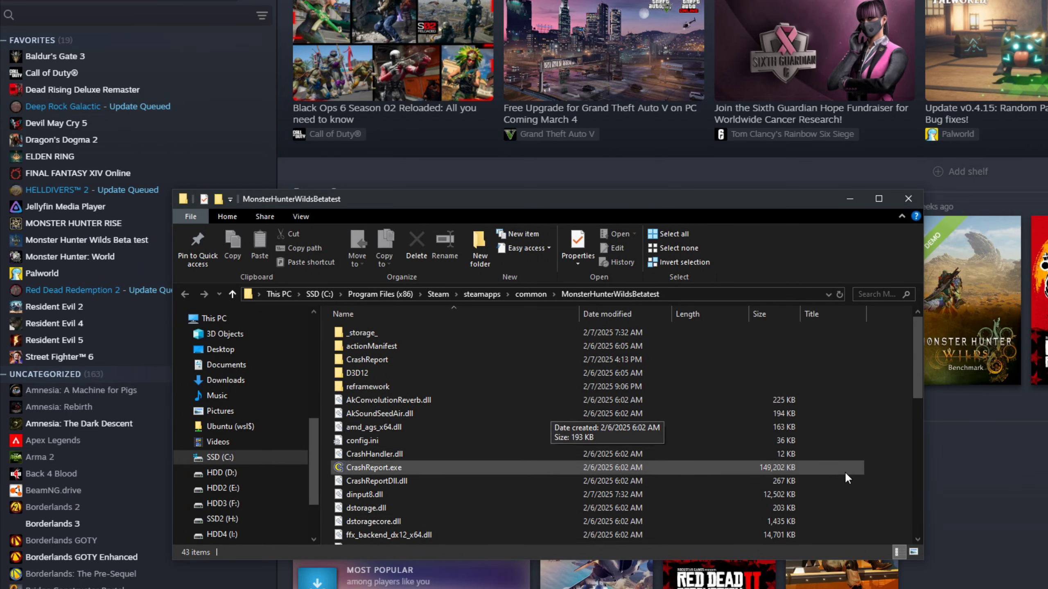
- Copy the MonsterHunterWildsBetatest folder path and open Blender's Set Game Extract Paths dialog
scroll(845, 472, down, 5)
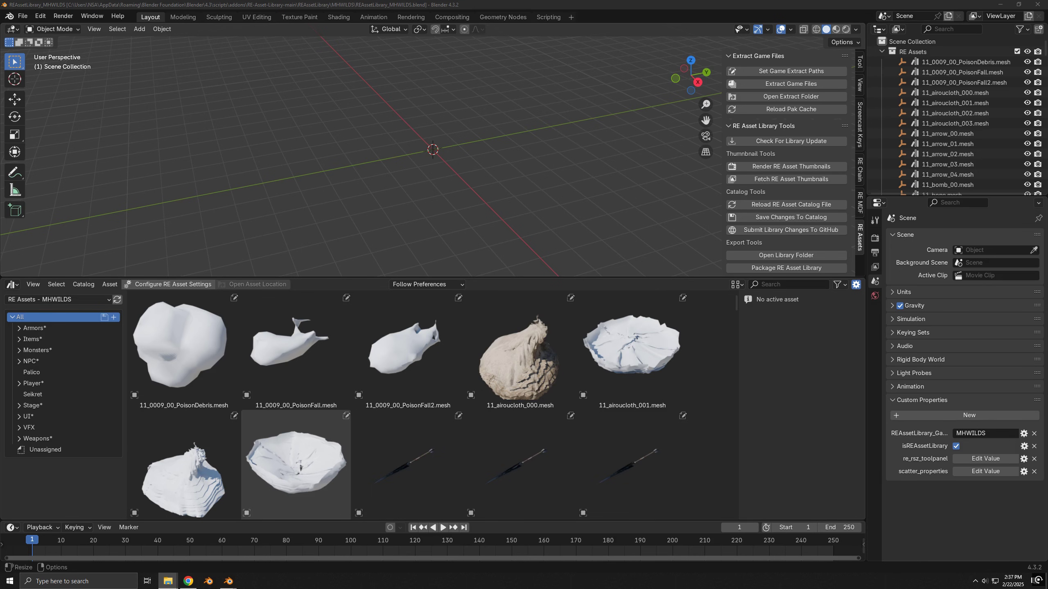
drag(1, 165, 327, 161)
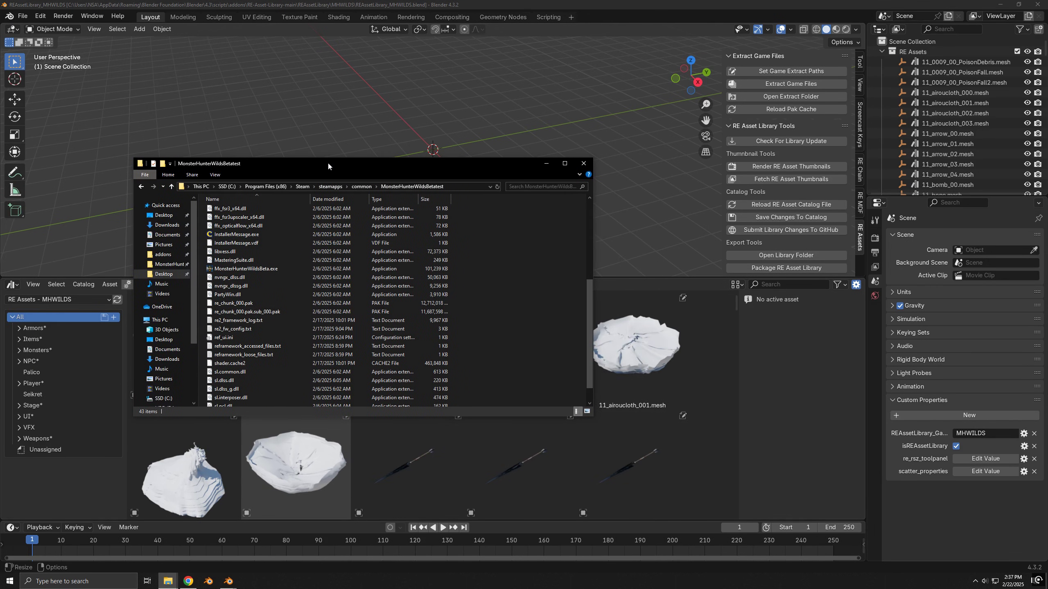
click(461, 187)
right_click(452, 186)
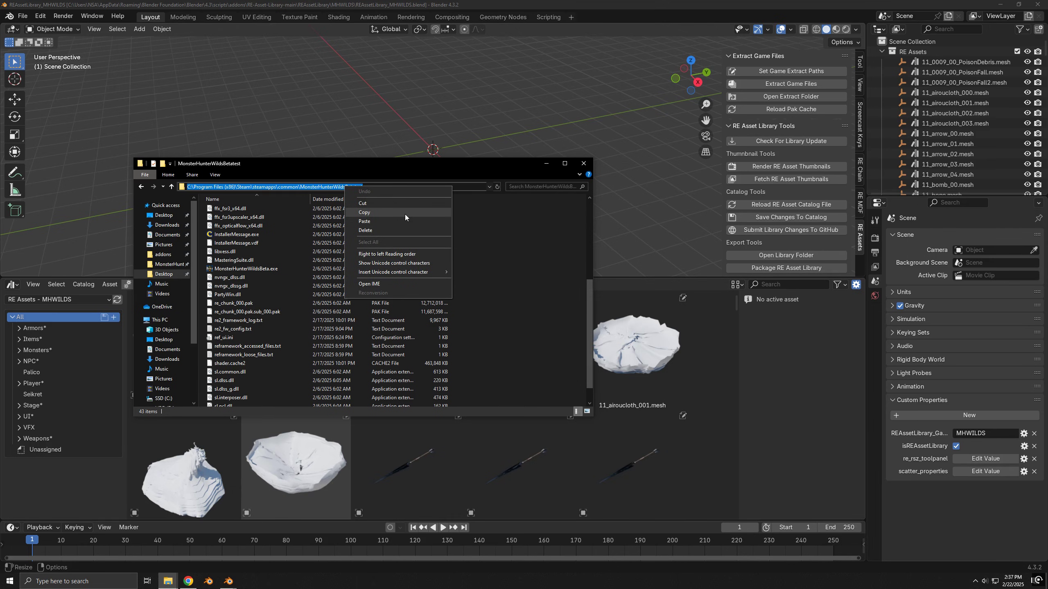
click(404, 215)
click(780, 75)
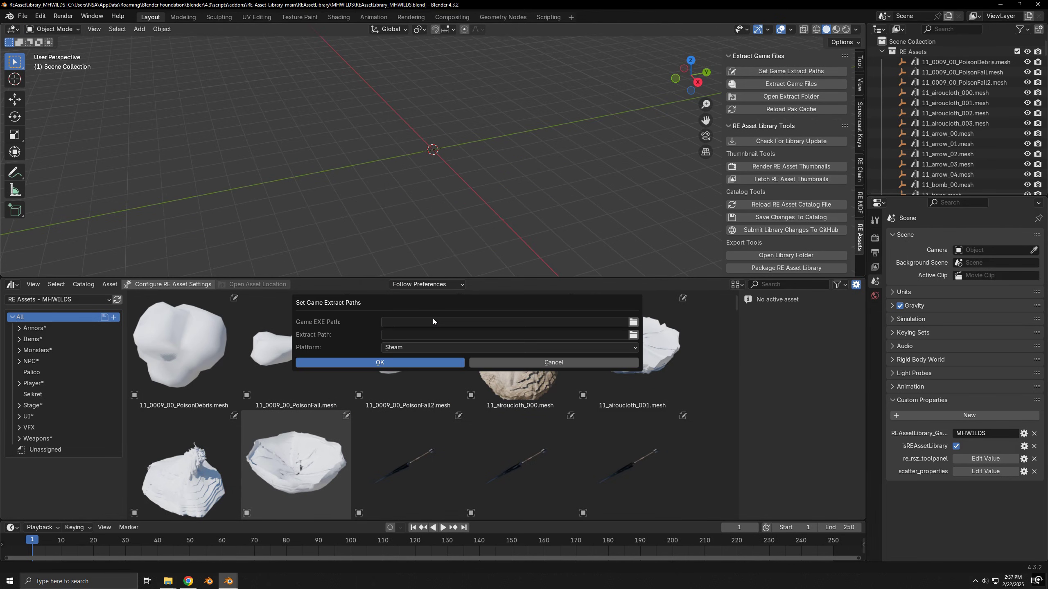
- Set the game EXE to MonsterHunterWildsBeta.exe from the pasted game folder path
click(633, 334)
click(520, 161)
key(ctrl+v)
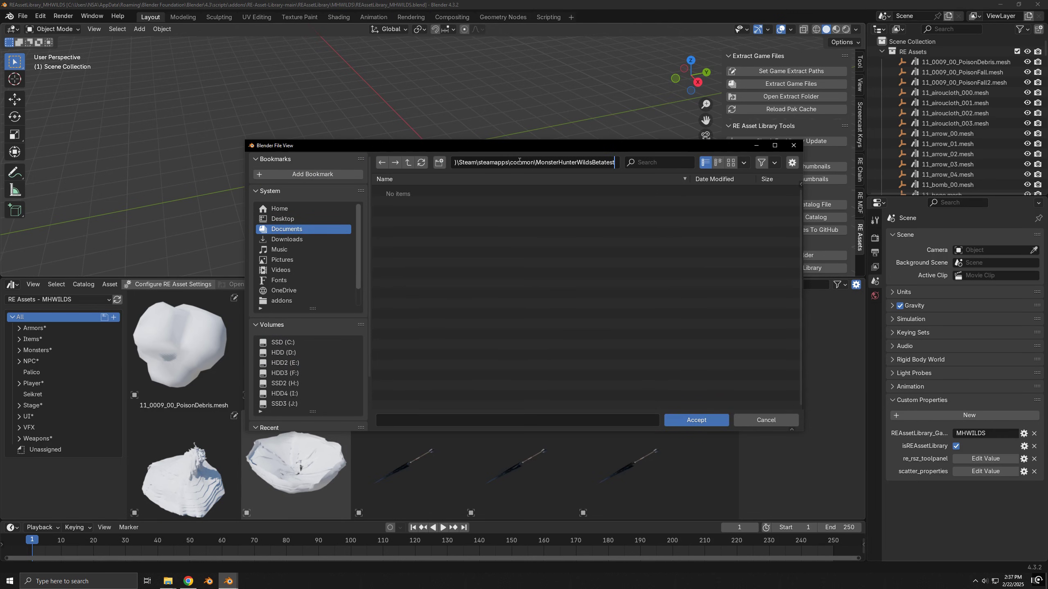
key(Return)
scroll(497, 255, down, 5)
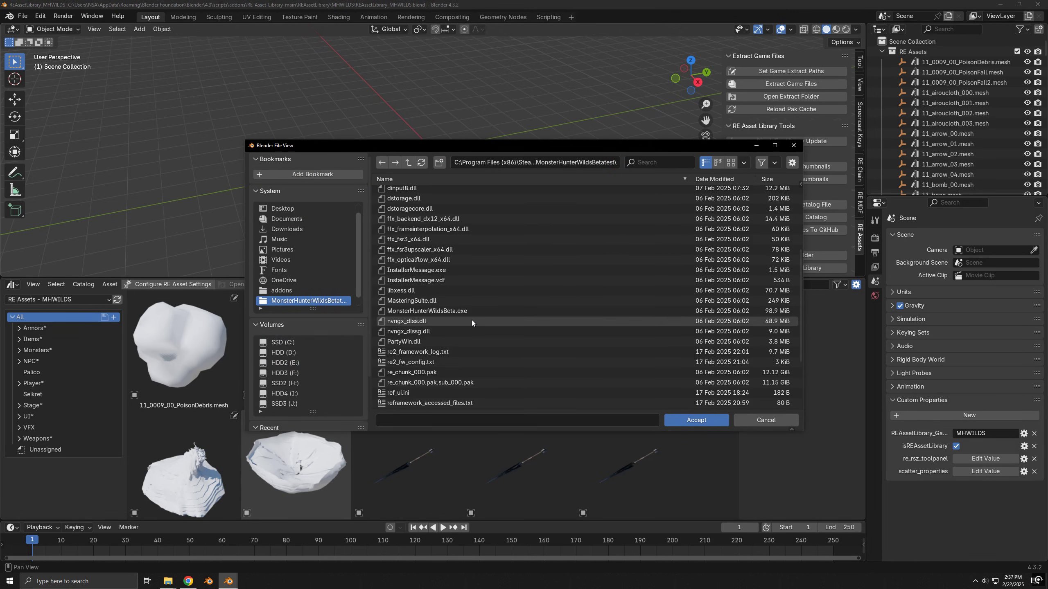
click(470, 311)
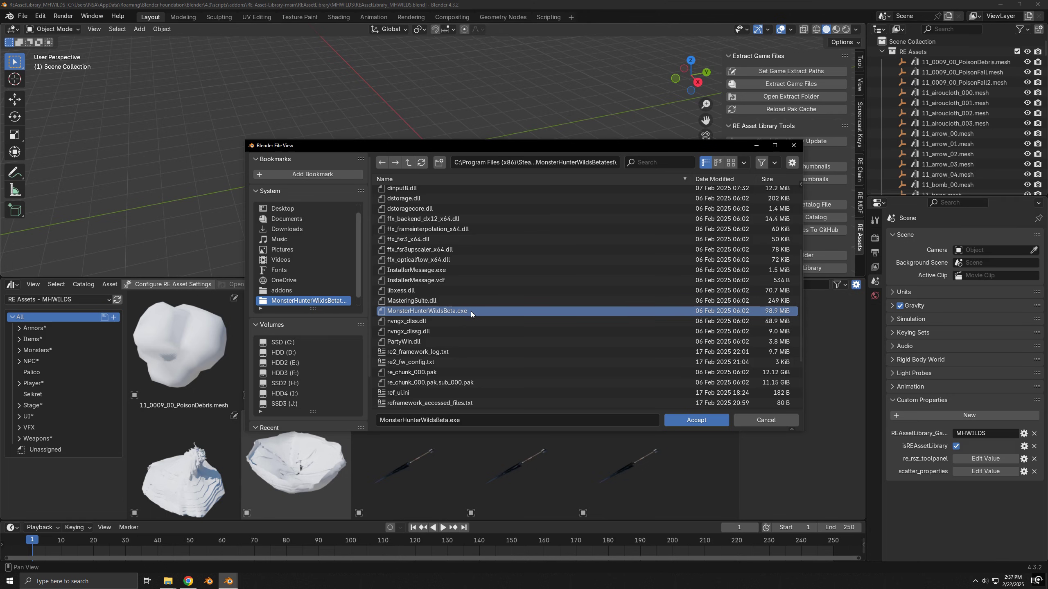
click(695, 424)
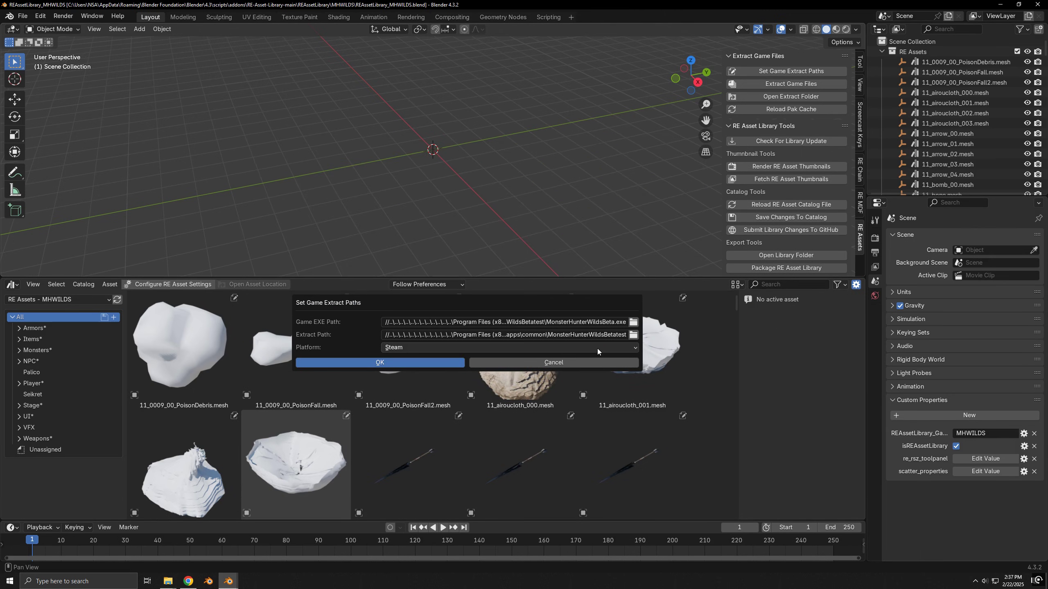
- Set the extract path to a new J:\GAME_EXTRACT folder and confirm the extract paths
click(633, 335)
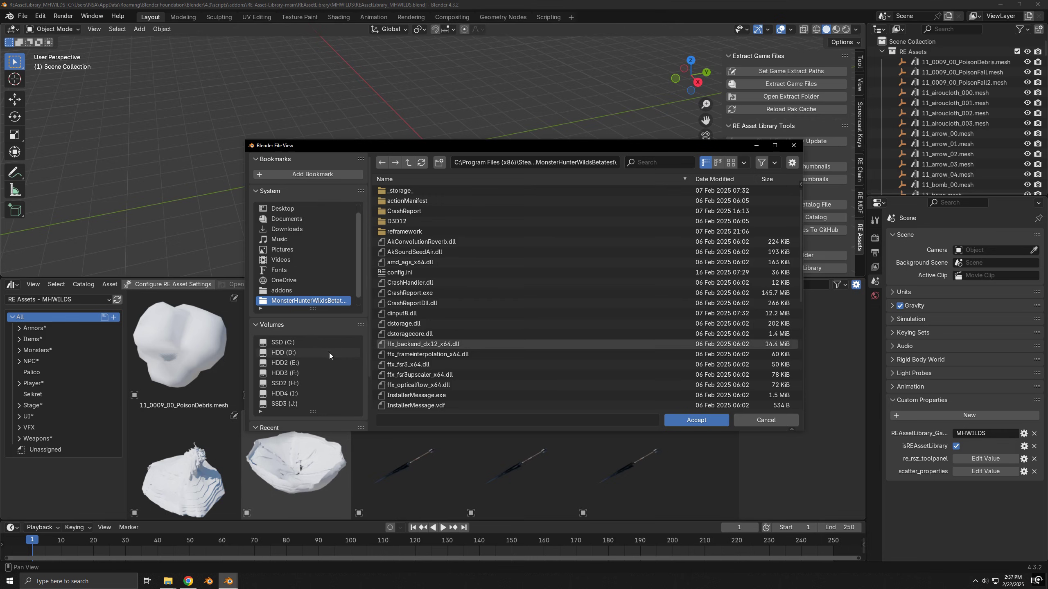
click(285, 404)
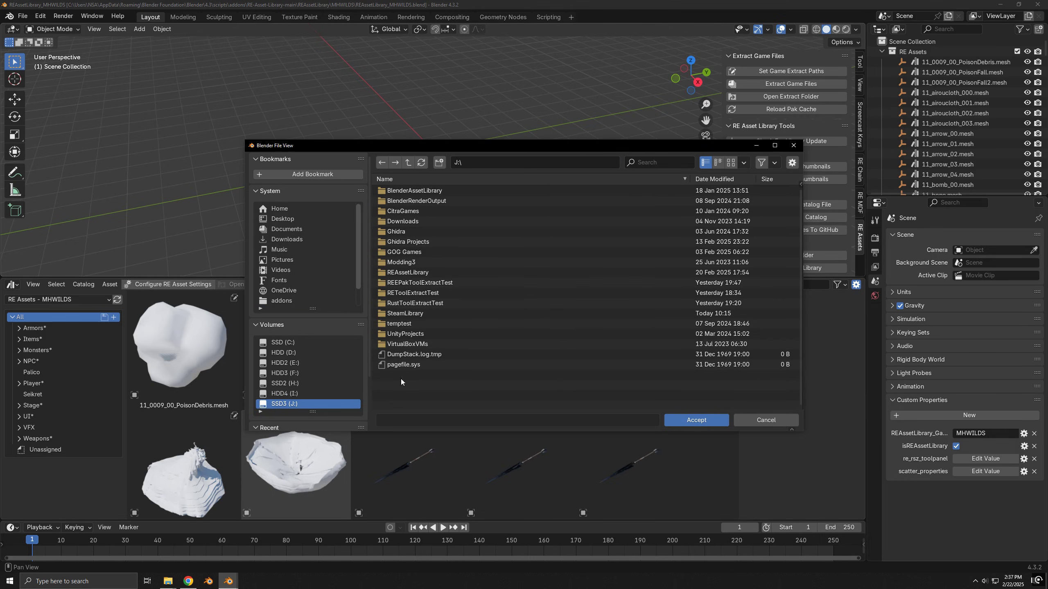
click(439, 162)
text(GAME_E)
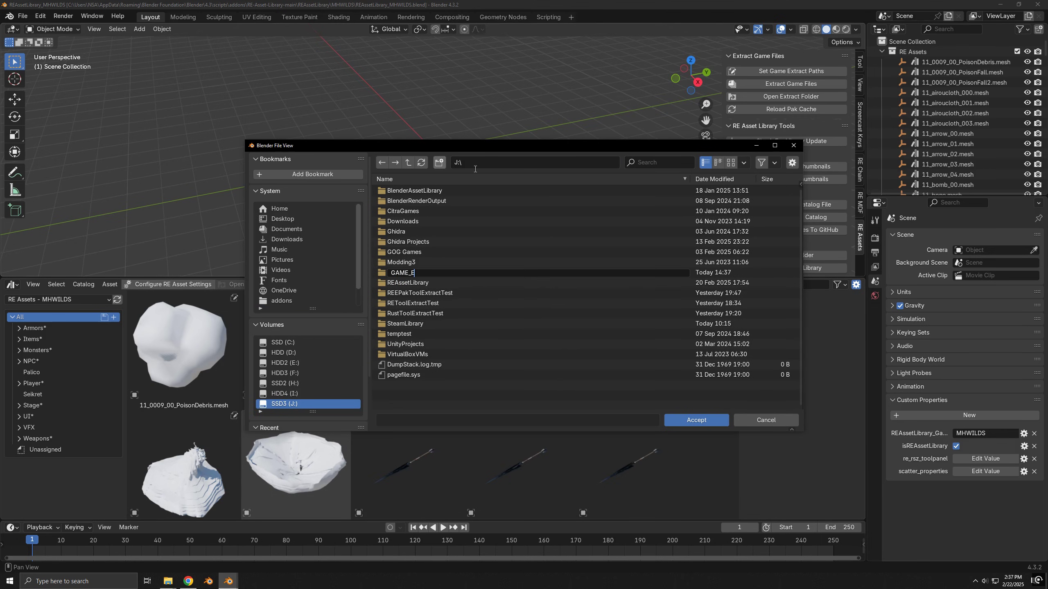
text(XTRACT)
key(Return)
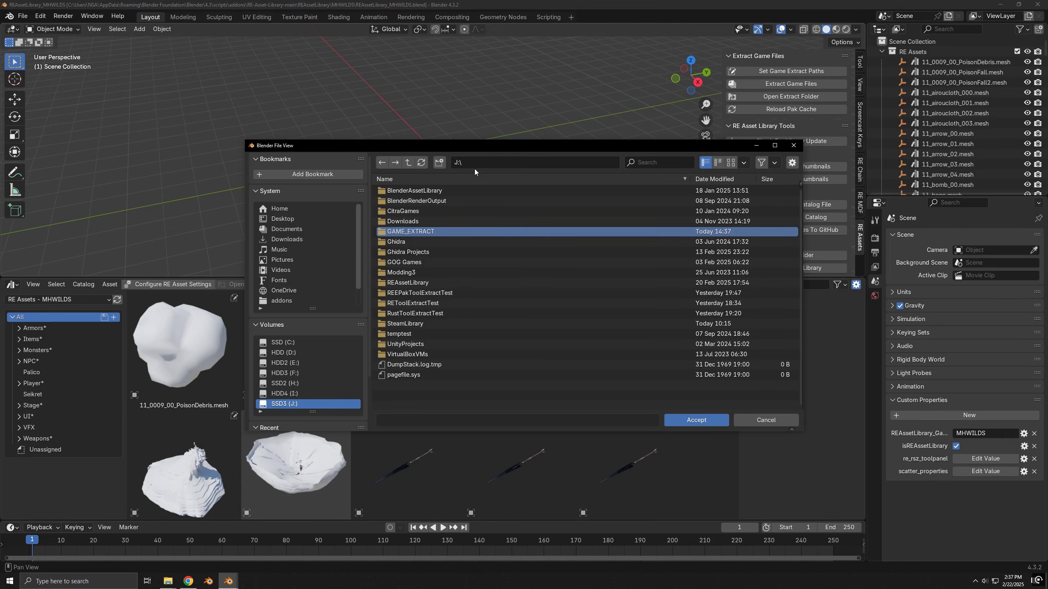
double_click(433, 232)
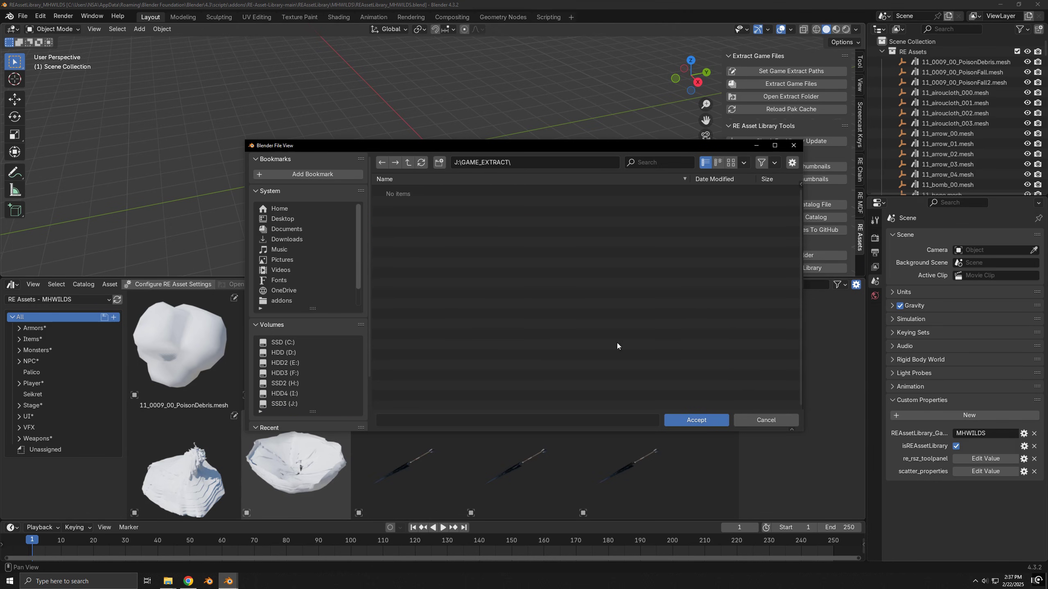
click(693, 422)
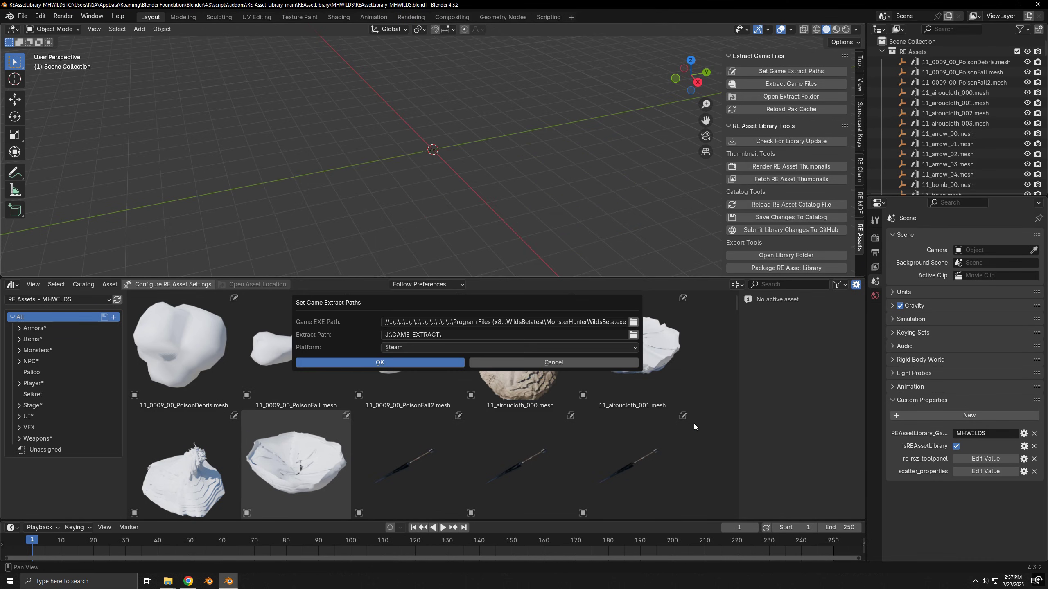
click(422, 363)
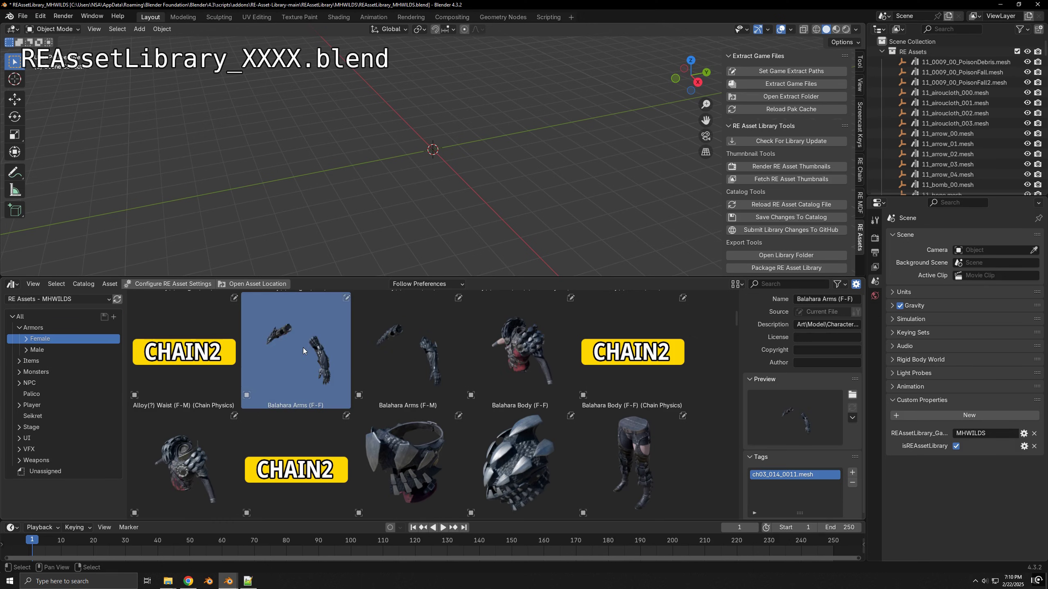
drag(303, 348, 337, 170)
drag(408, 347, 433, 165)
drag(520, 347, 446, 155)
scroll(408, 413, down, 1)
click(408, 462)
drag(520, 458, 483, 201)
drag(407, 458, 346, 81)
drag(632, 458, 482, 164)
click(408, 347)
scroll(408, 355, up, 1)
drag(408, 355, 347, 184)
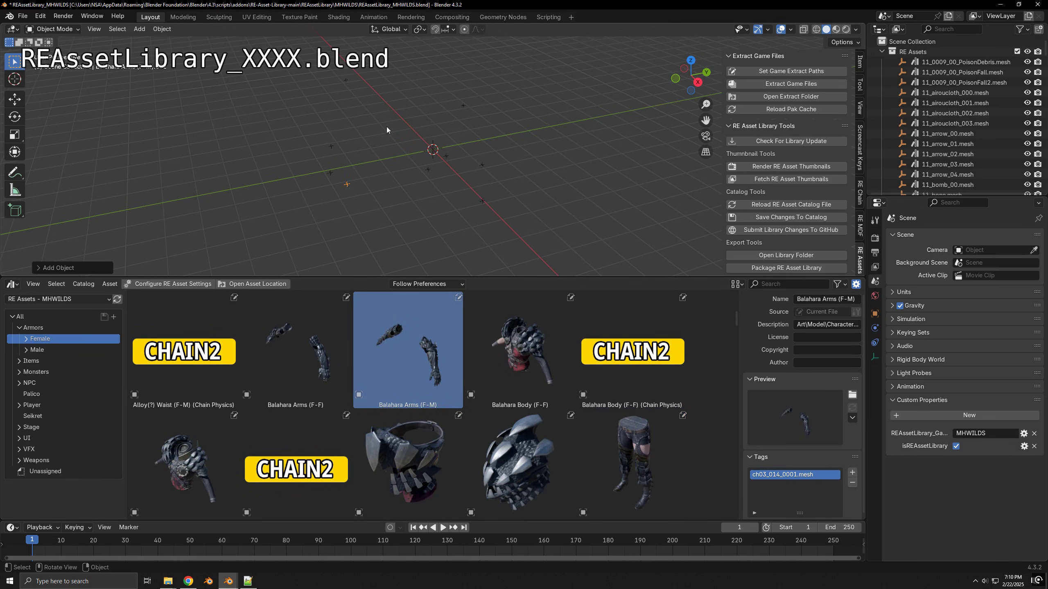
drag(351, 91, 433, 173)
drag(475, 92, 324, 164)
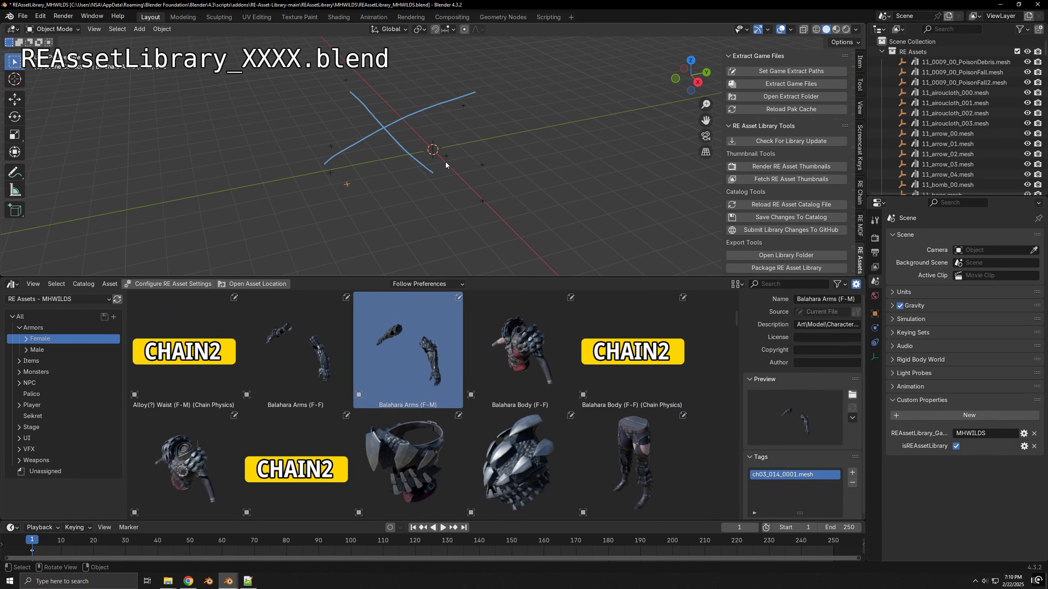
drag(640, 367, 397, 95)
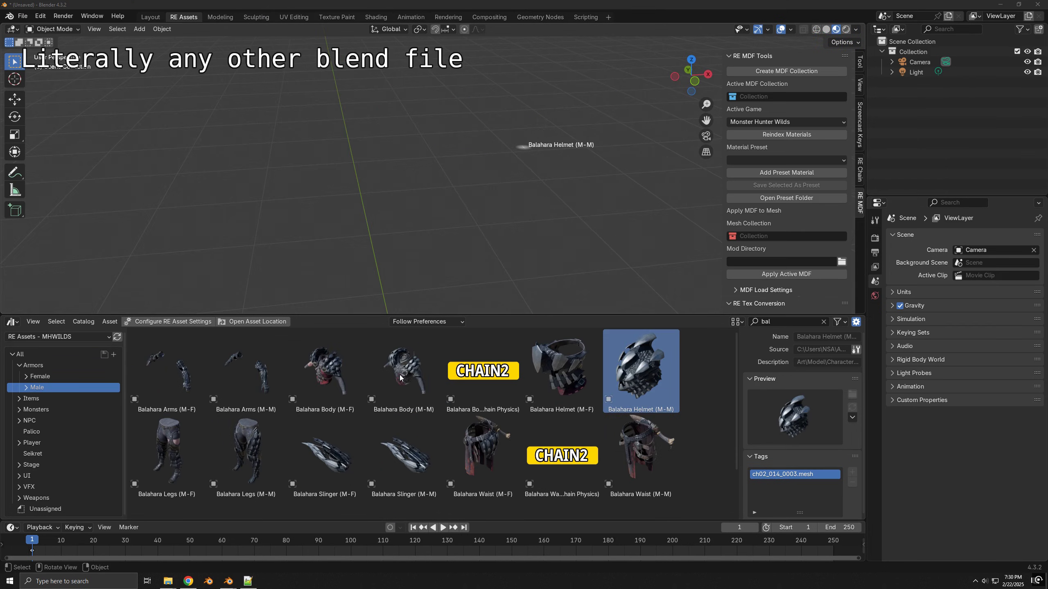
click(404, 367)
drag(404, 367, 413, 206)
click(246, 454)
drag(246, 372, 549, 269)
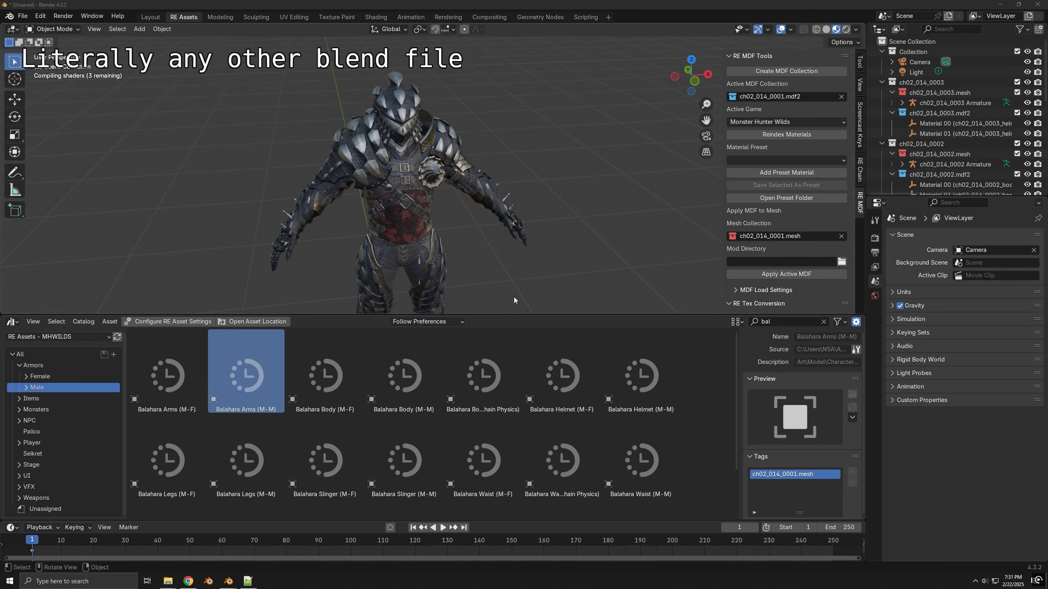
drag(614, 439, 533, 278)
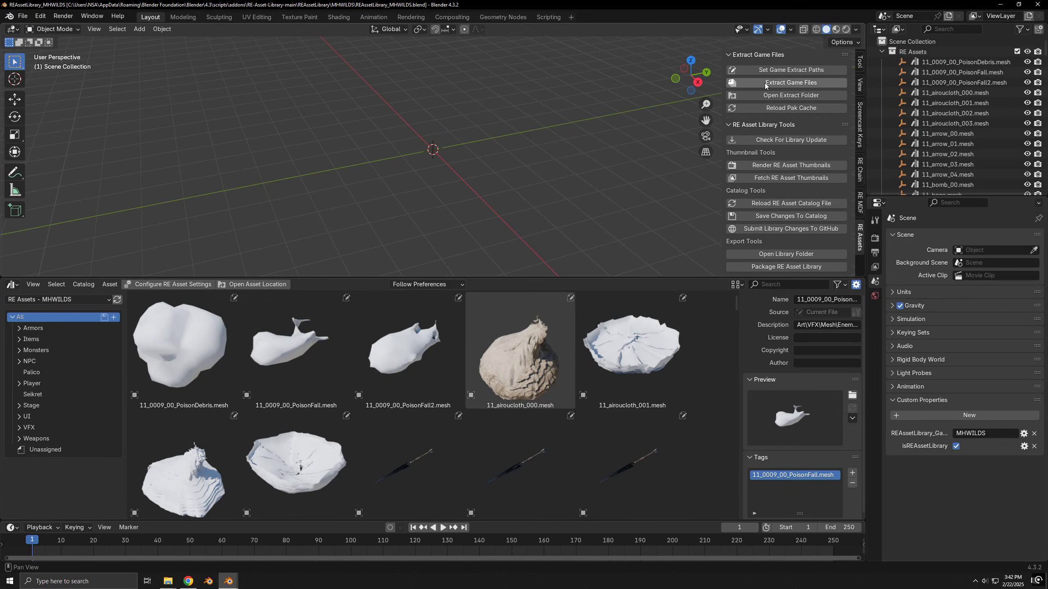
- Clear all extraction categories, check only Prefab Files, and extract the game files
click(764, 83)
scroll(396, 376, down, 9)
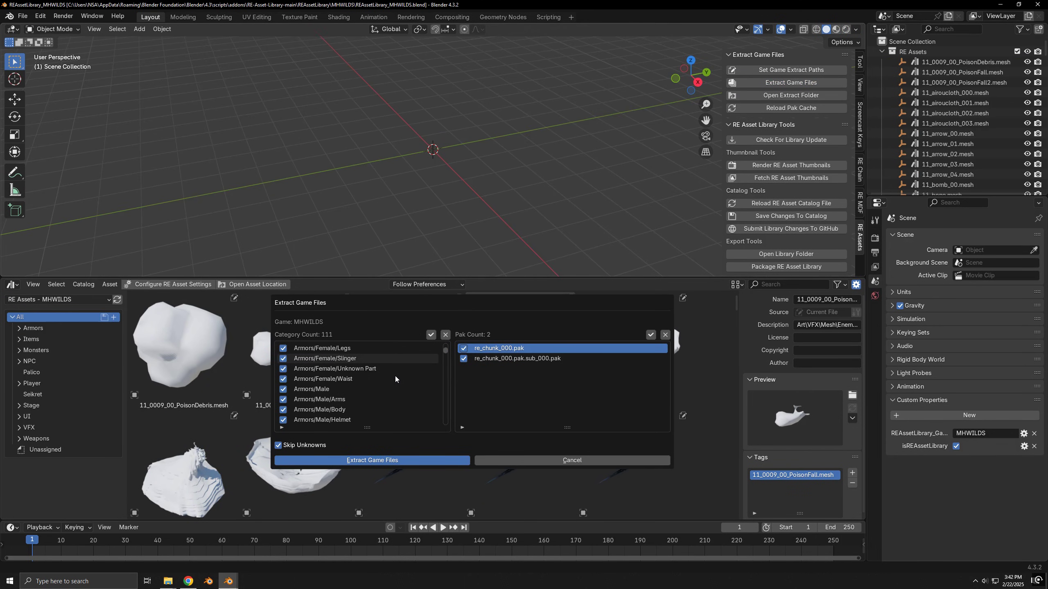
drag(444, 362, 446, 415)
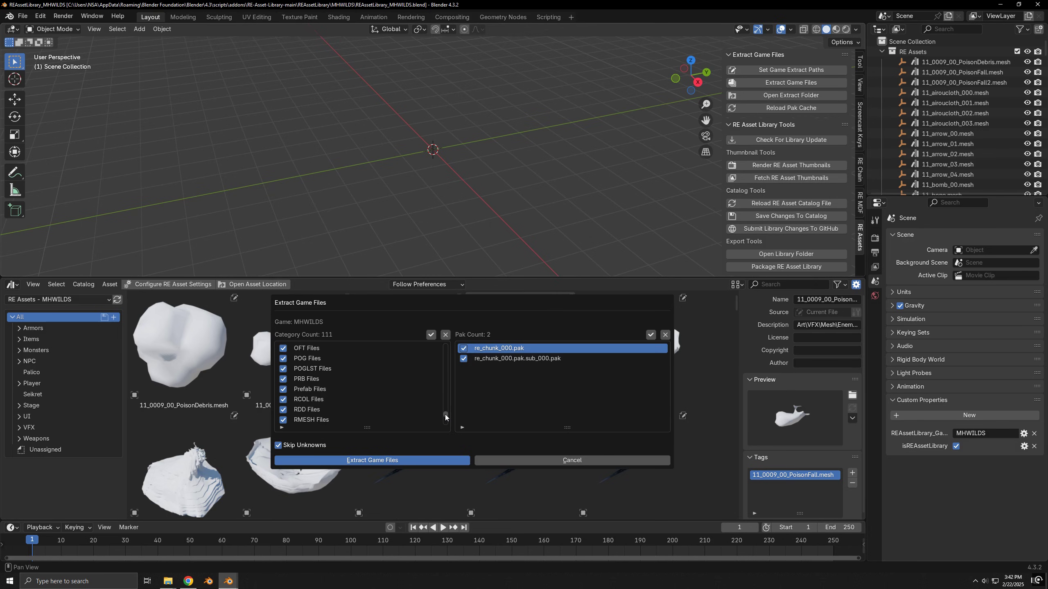
click(446, 335)
click(282, 389)
click(386, 461)
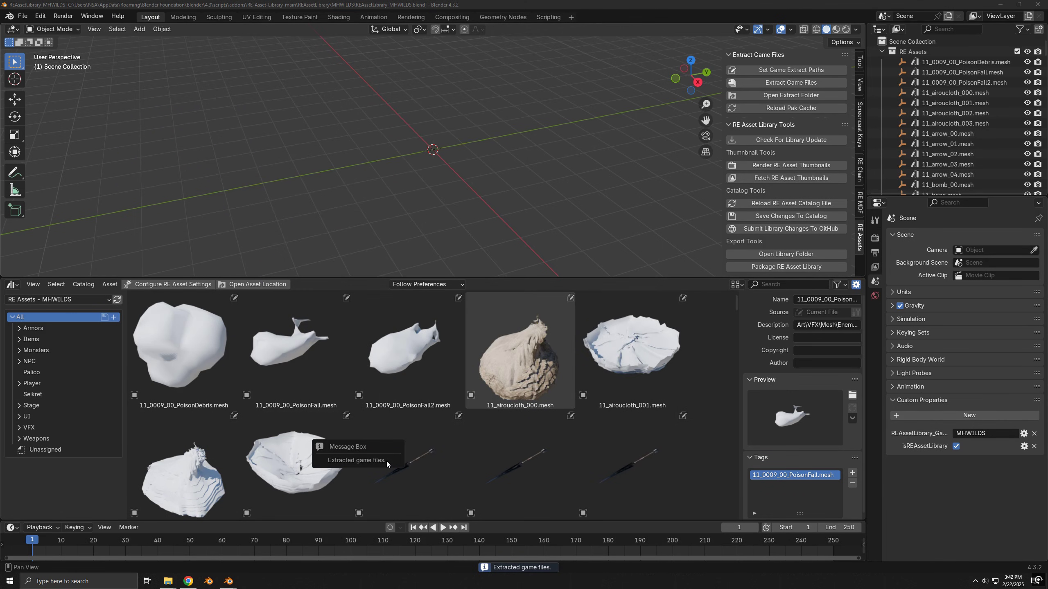
- Open the extract folder and browse natives > STM > GameDesign > Enemy > Em0150 > 00
click(784, 96)
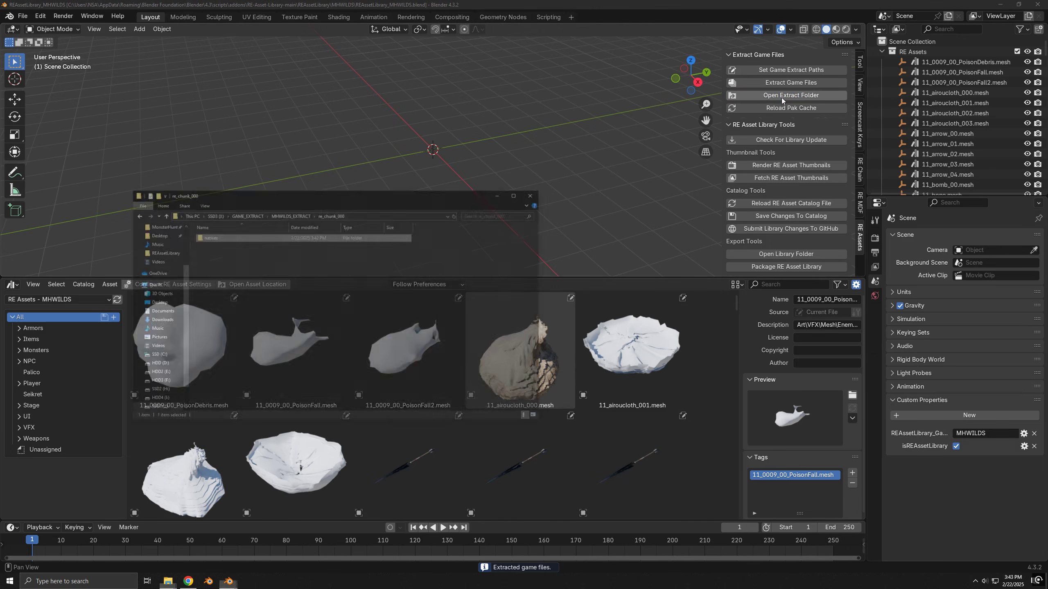
double_click(313, 192)
double_click(313, 192)
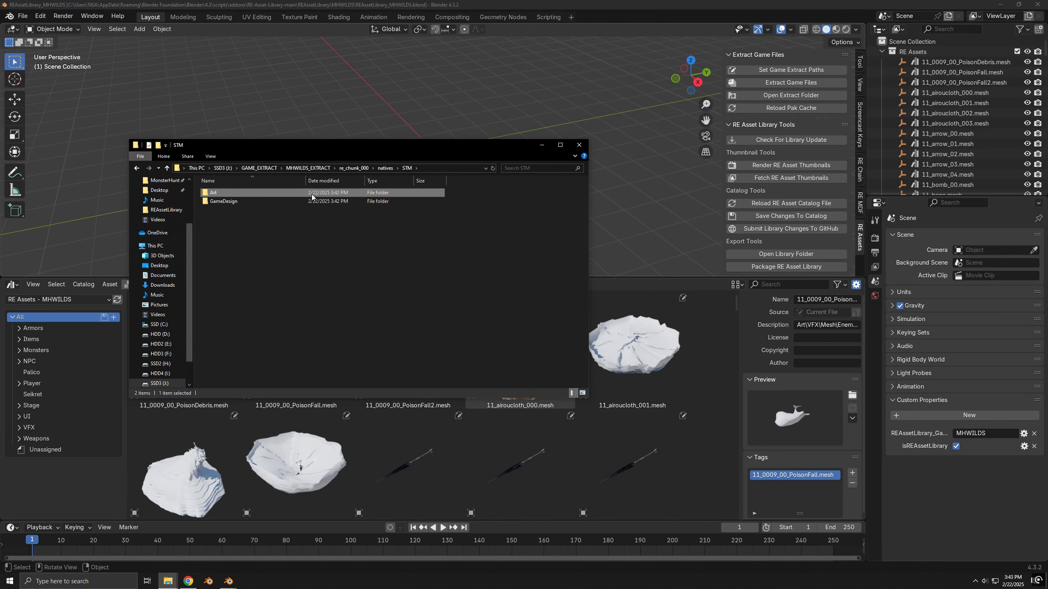
double_click(312, 201)
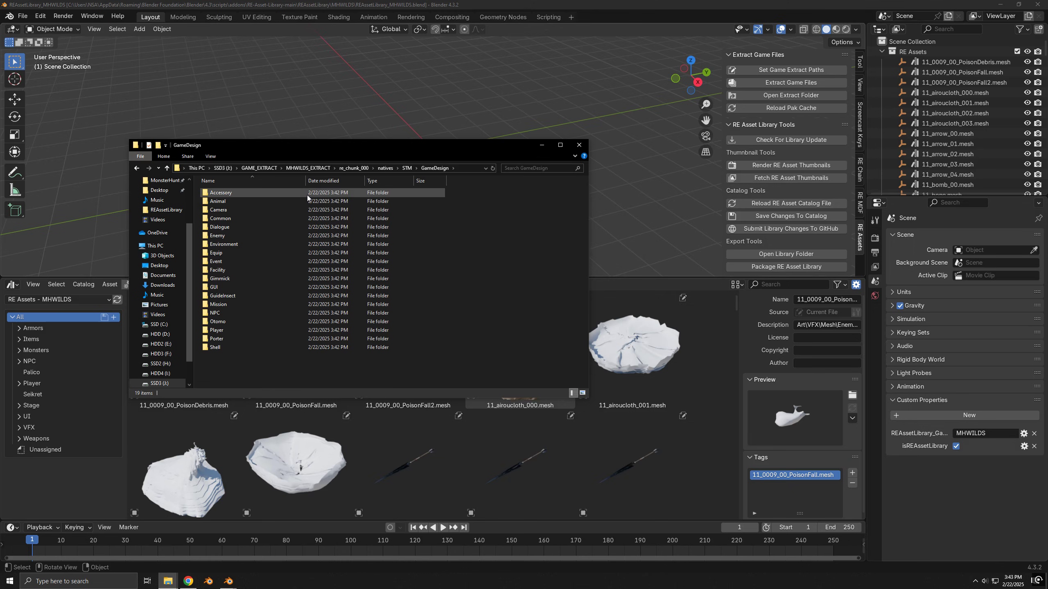
double_click(263, 236)
double_click(252, 211)
double_click(247, 191)
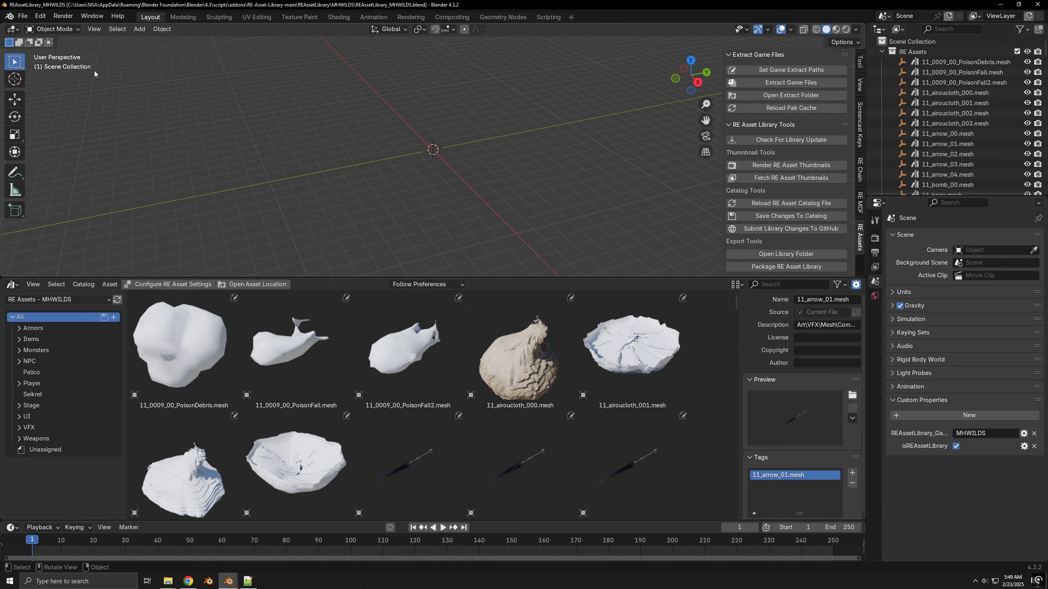
- Start a new General file and add a Layout-based workspace named 'RE Assets'
click(23, 15)
mouse_move(61, 28)
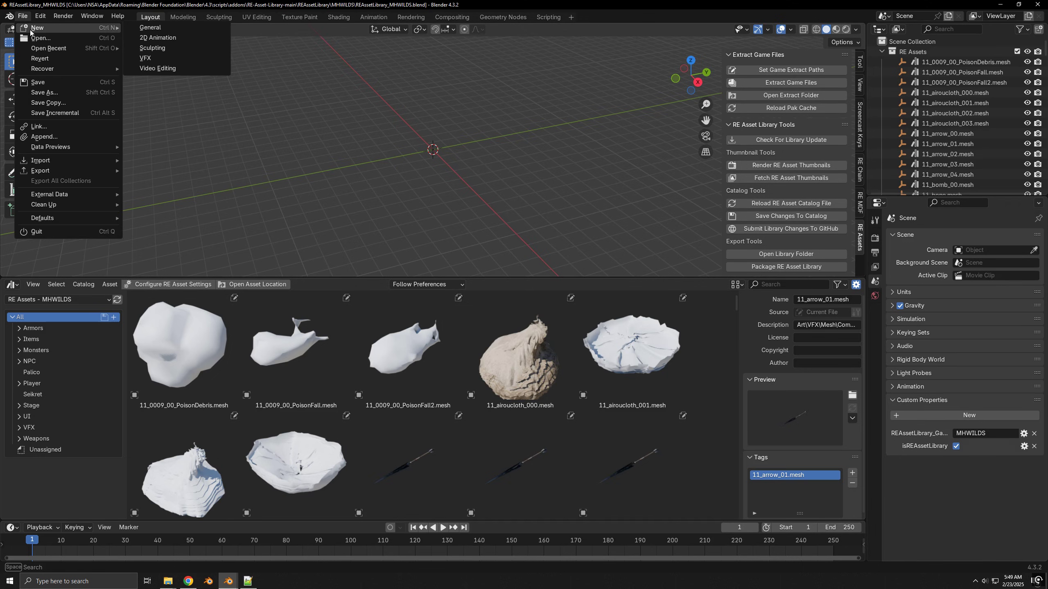
click(151, 28)
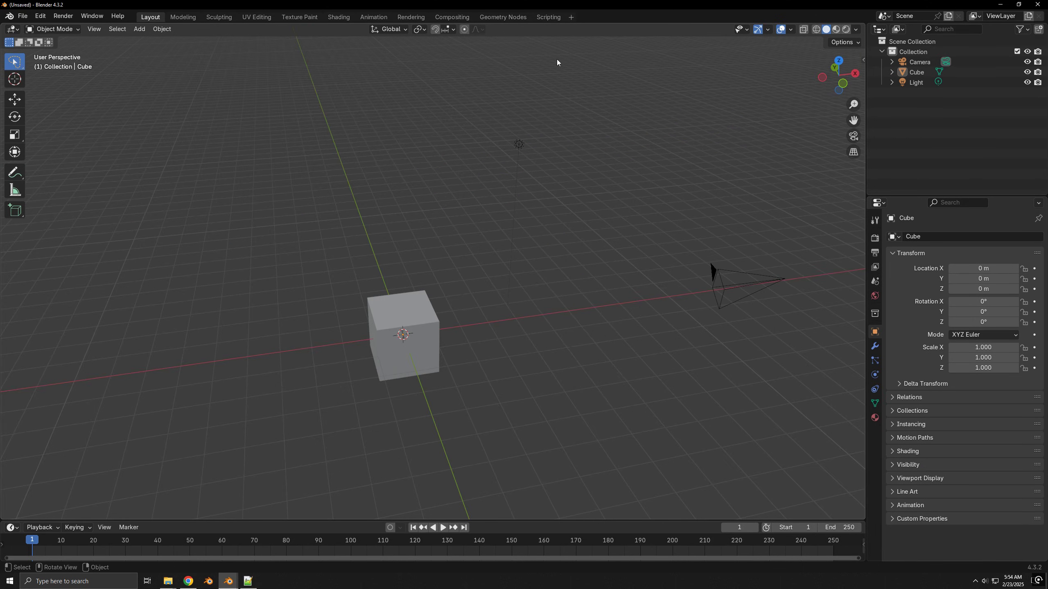
click(571, 17)
mouse_move(567, 36)
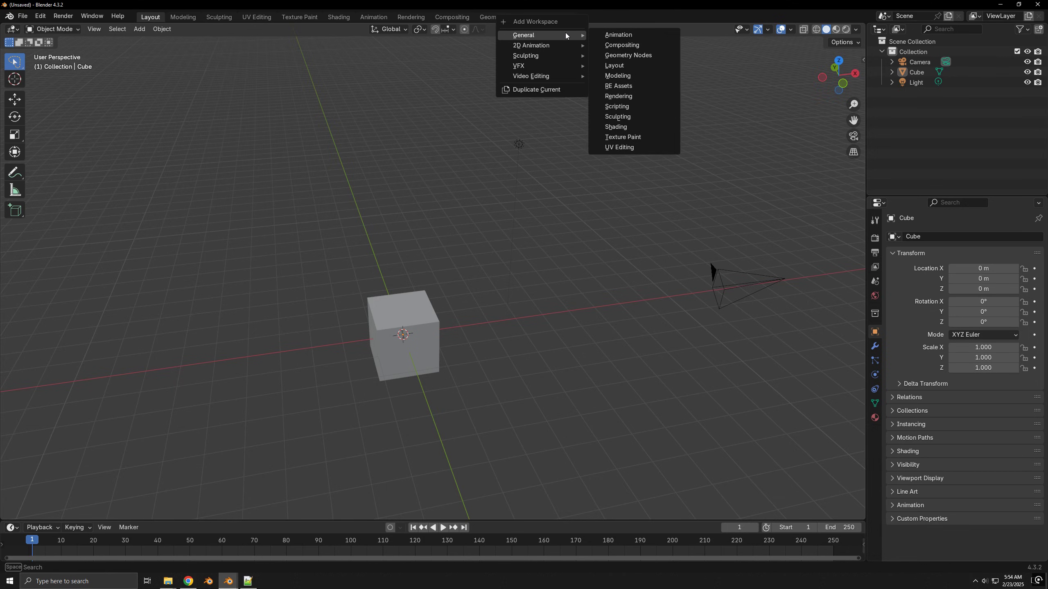
click(620, 65)
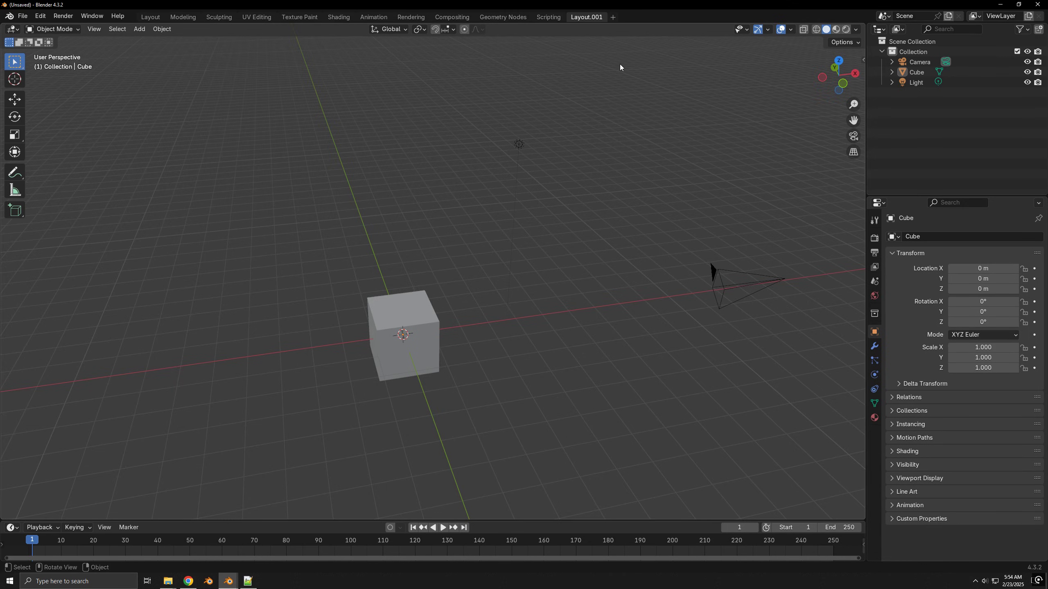
double_click(586, 17)
text(RE Assets)
key(Return)
- Split the viewport and make the lower area an Asset Browser showing RE Assets - MHWILDS
drag(18, 40, 14, 304)
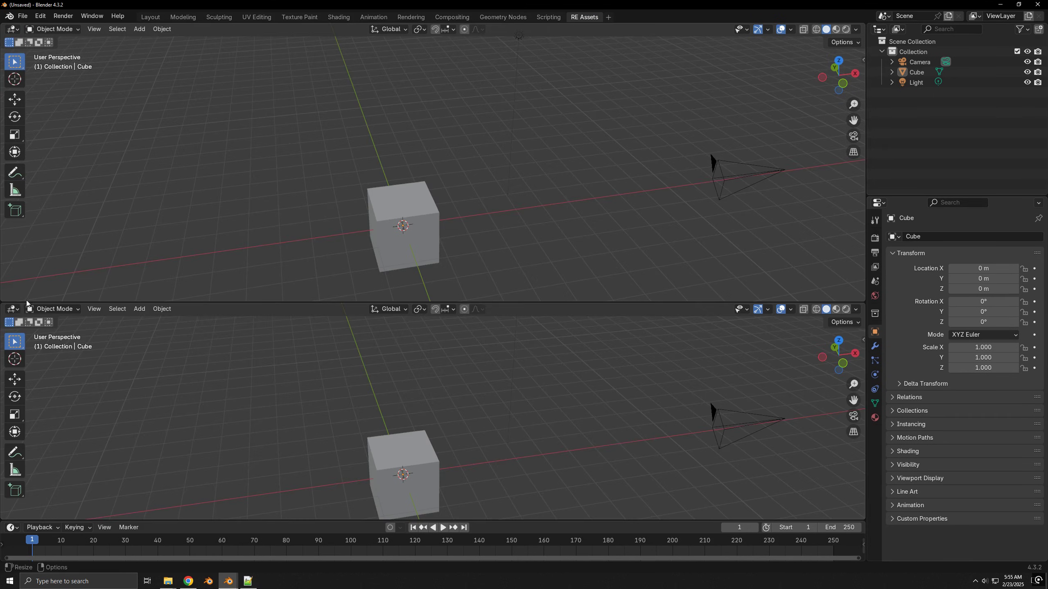
click(13, 311)
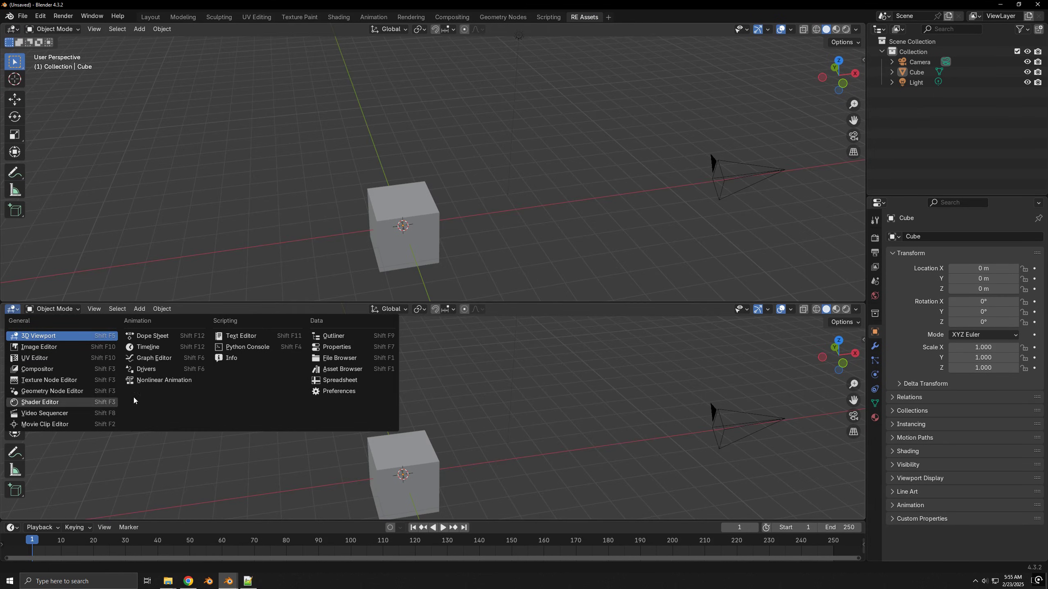
click(334, 371)
click(57, 325)
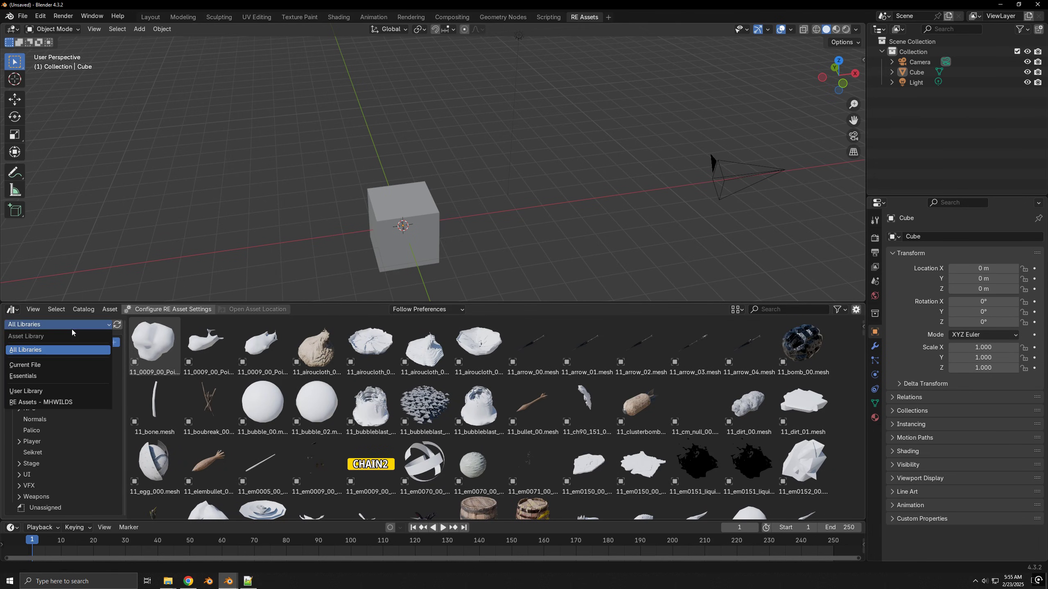
click(62, 404)
key(n)
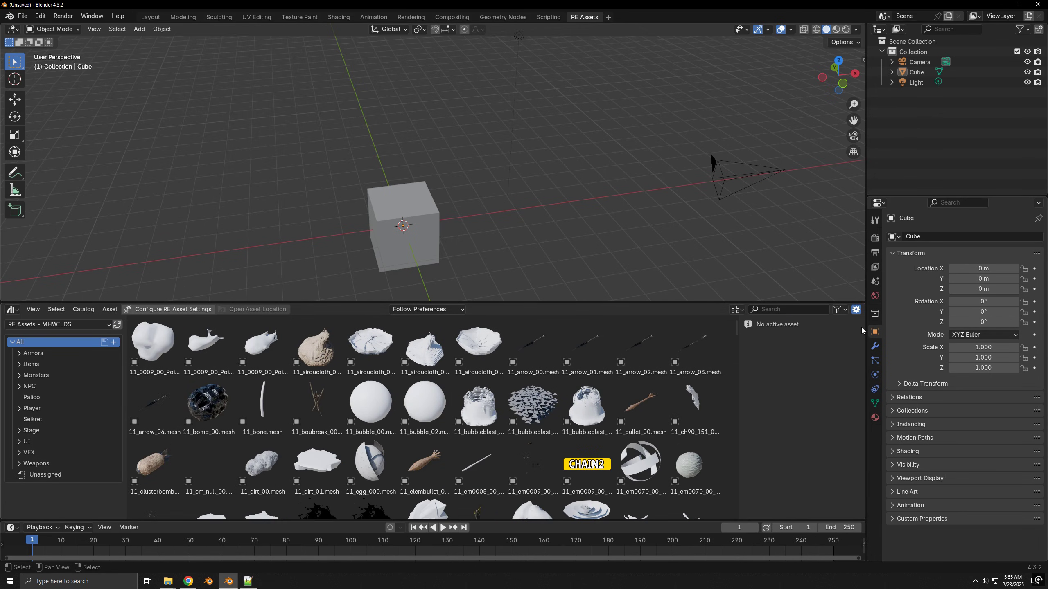
key(n)
- Reorder the workspace tabs so Layout is first and RE Assets follows it
right_click(584, 17)
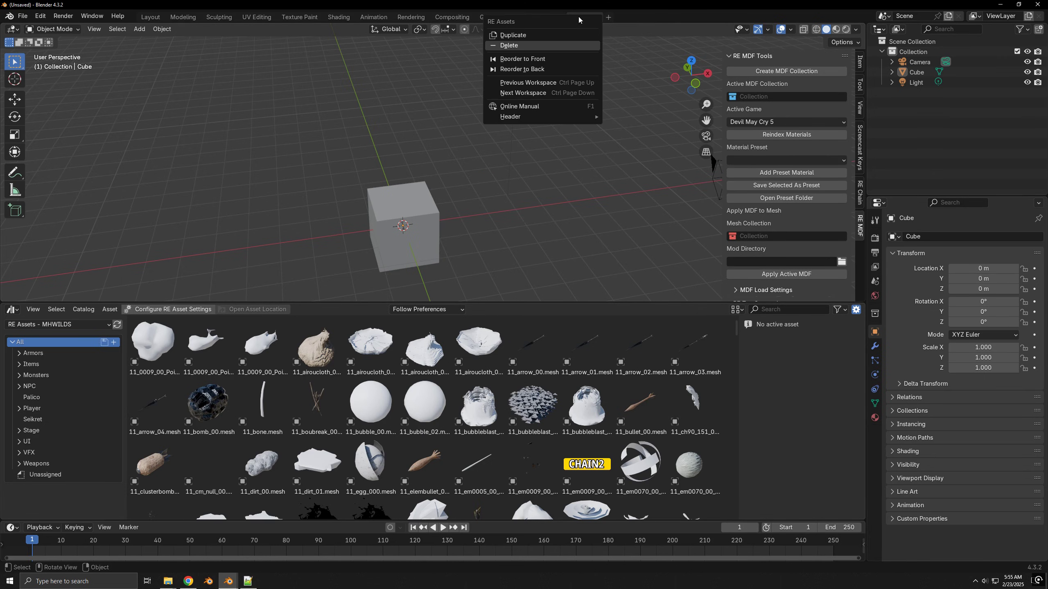
click(532, 58)
click(182, 18)
right_click(181, 19)
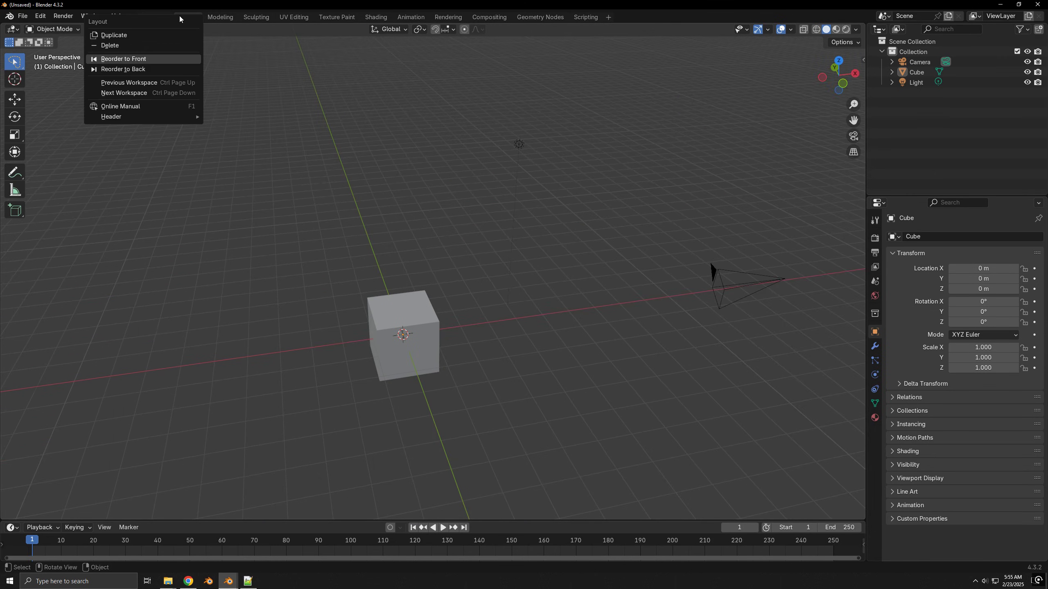
click(144, 61)
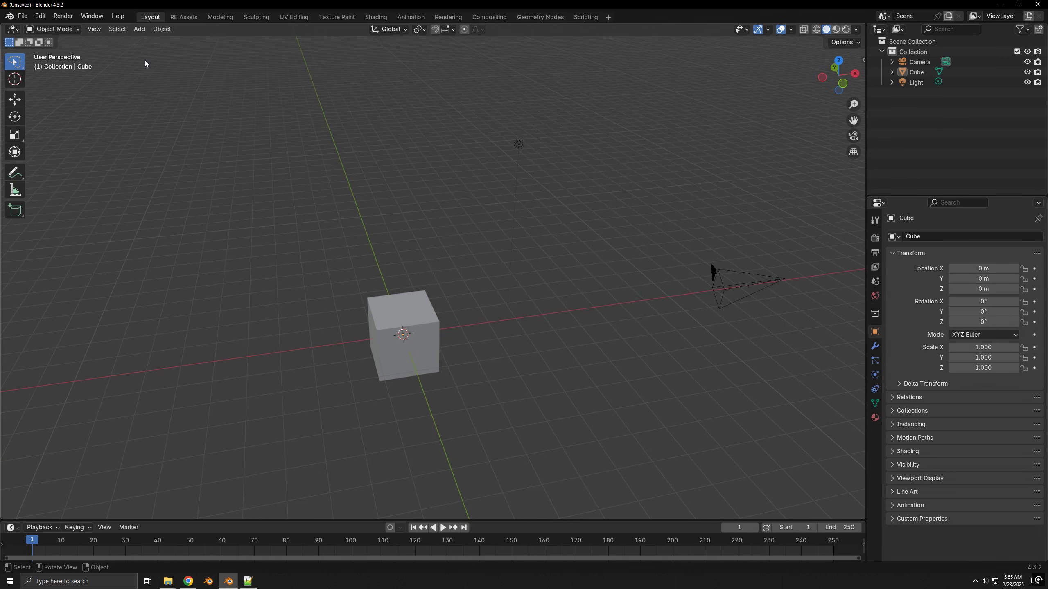
- Save this setup as the startup file, overwriting the existing one
click(22, 15)
mouse_move(73, 218)
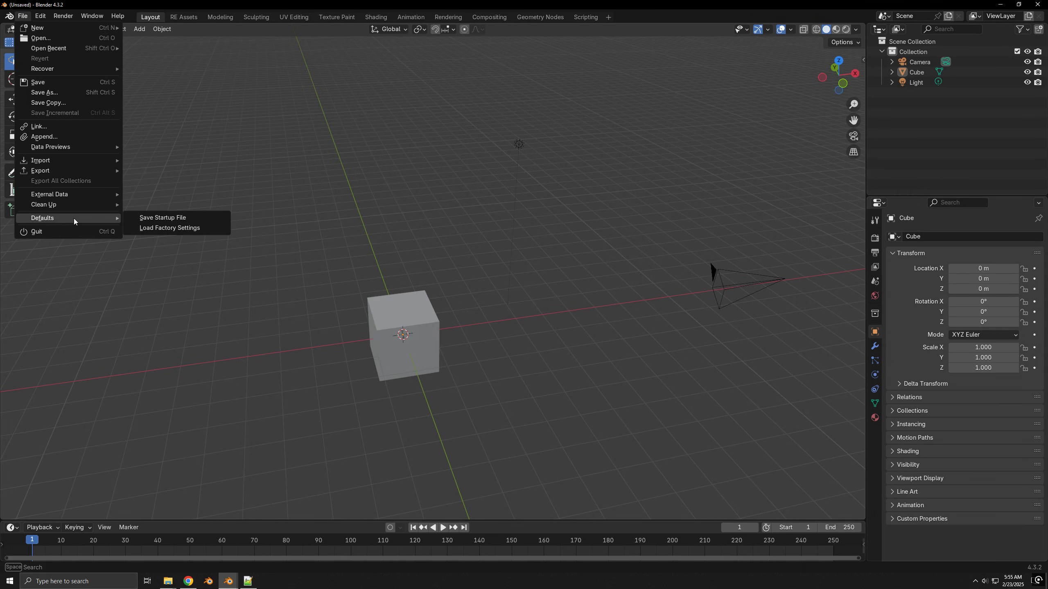
click(155, 220)
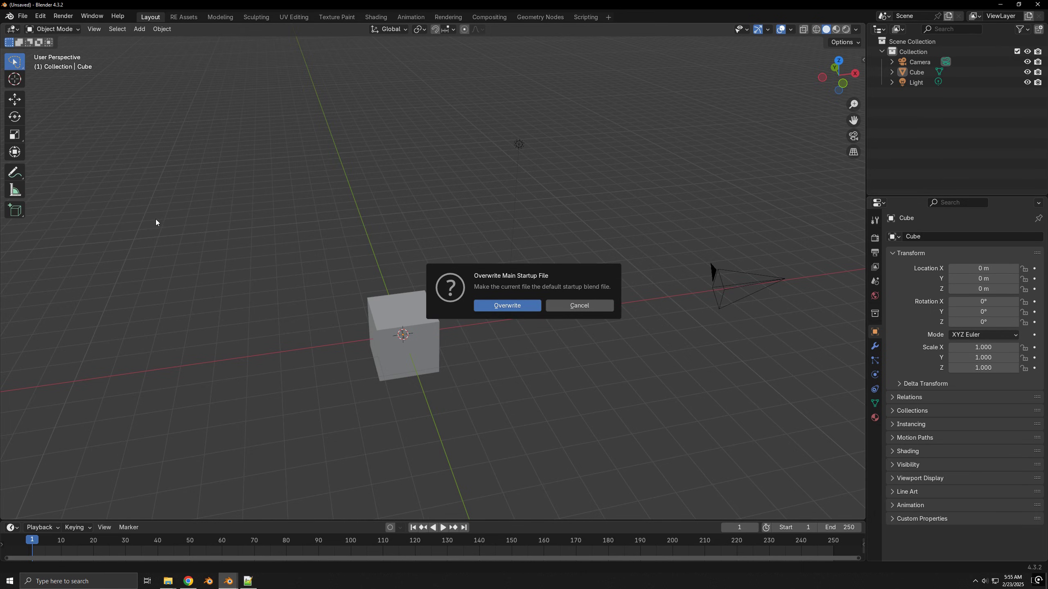
click(518, 305)
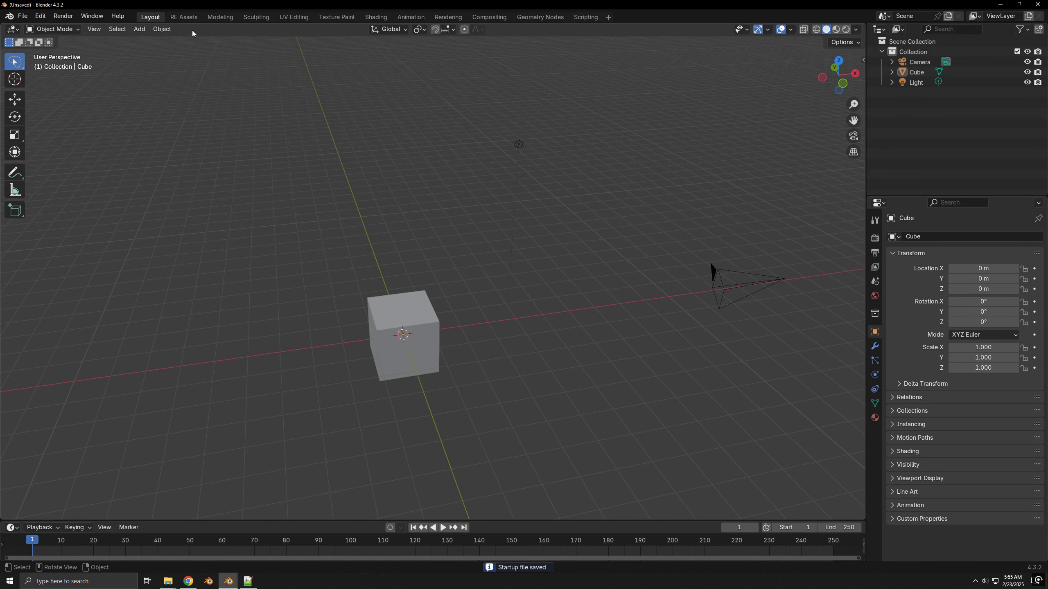
- In the RE Assets workspace, open the source blend file of the Balahara Body asset
click(183, 18)
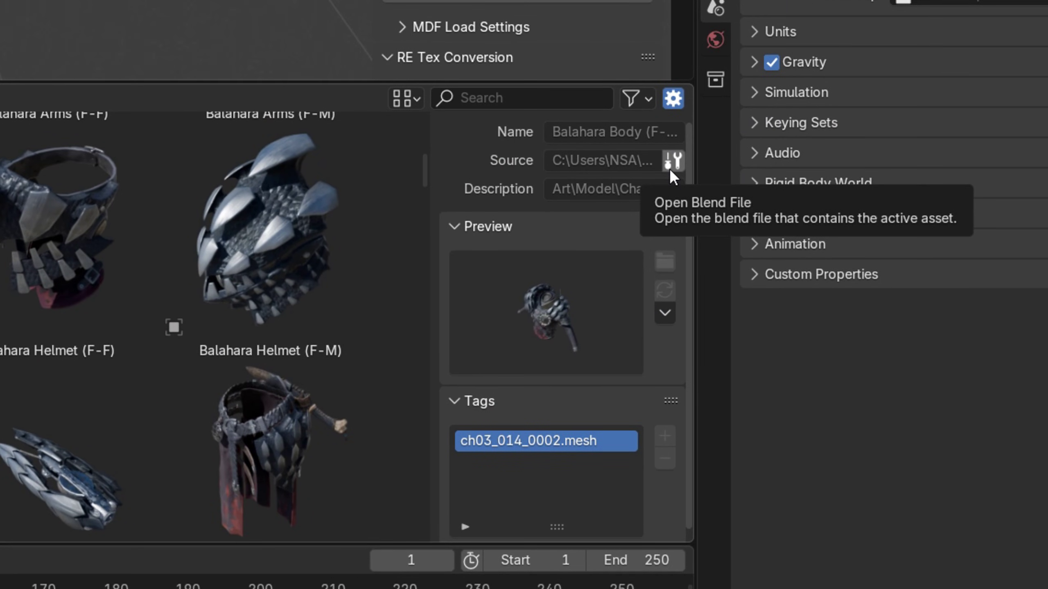
click(671, 165)
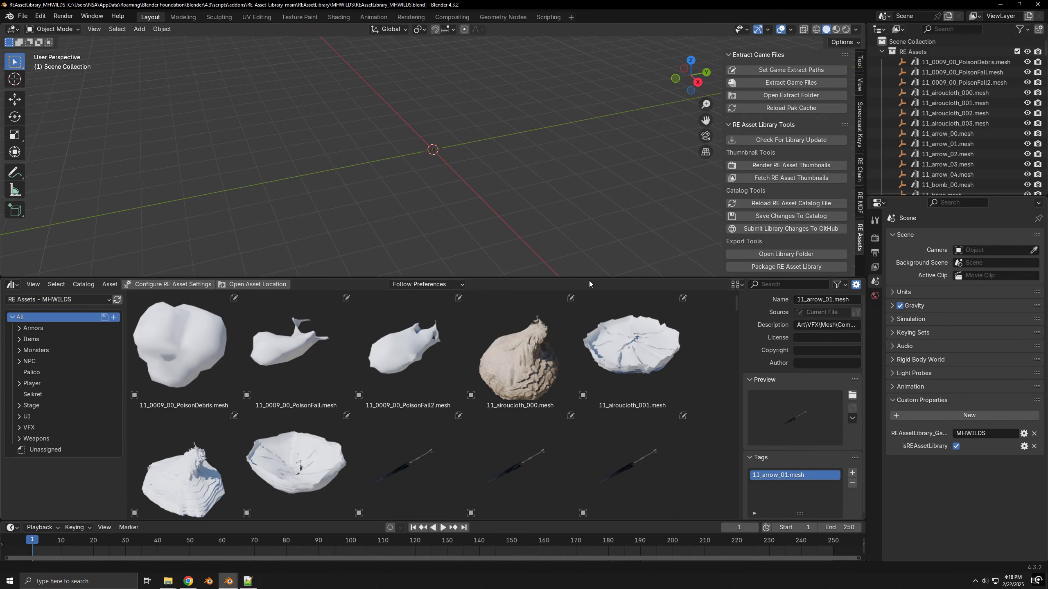
- Check for an RE Asset Library update, cancel it, and scroll to the add-on's Updater Settings
click(778, 140)
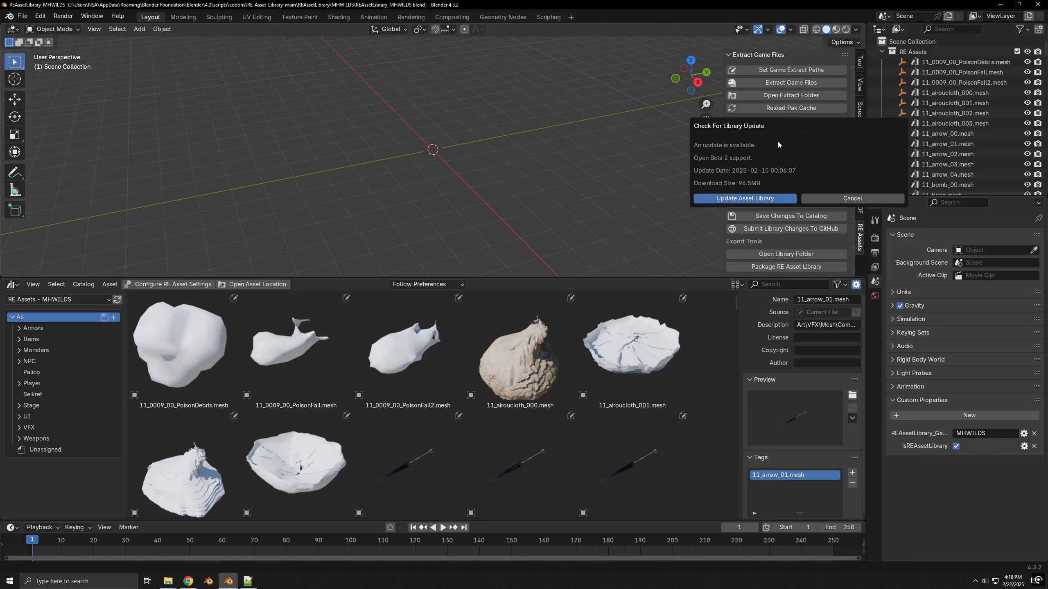
click(830, 200)
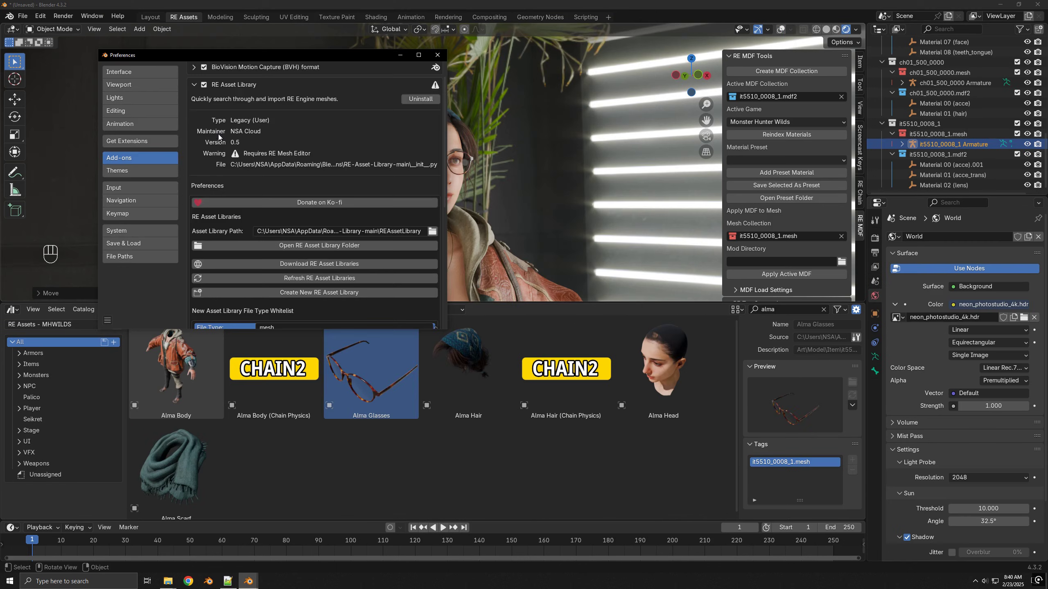
scroll(219, 140, down, 10)
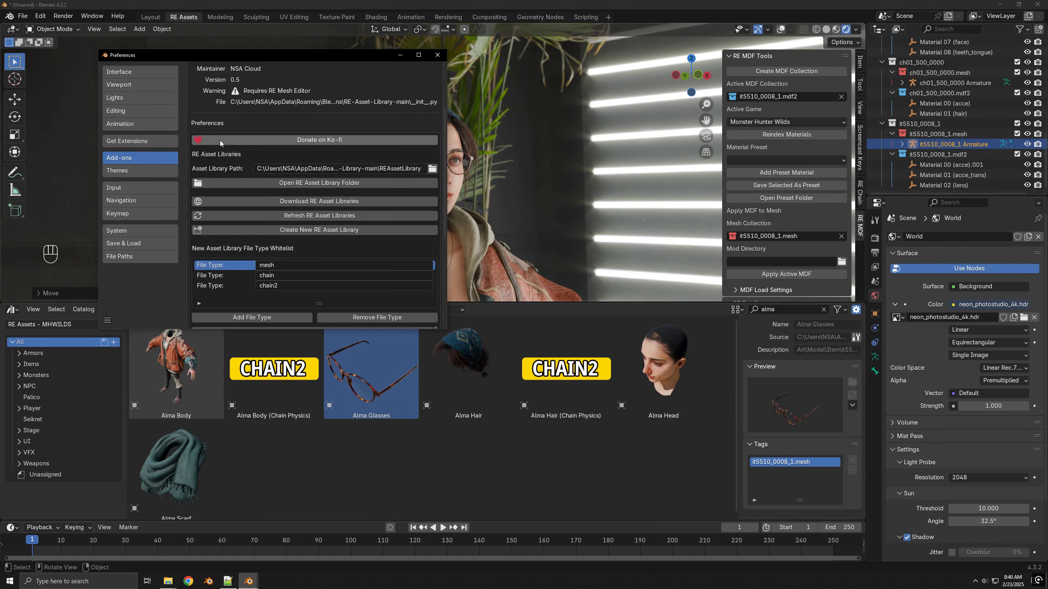
scroll(219, 164, down, 2)
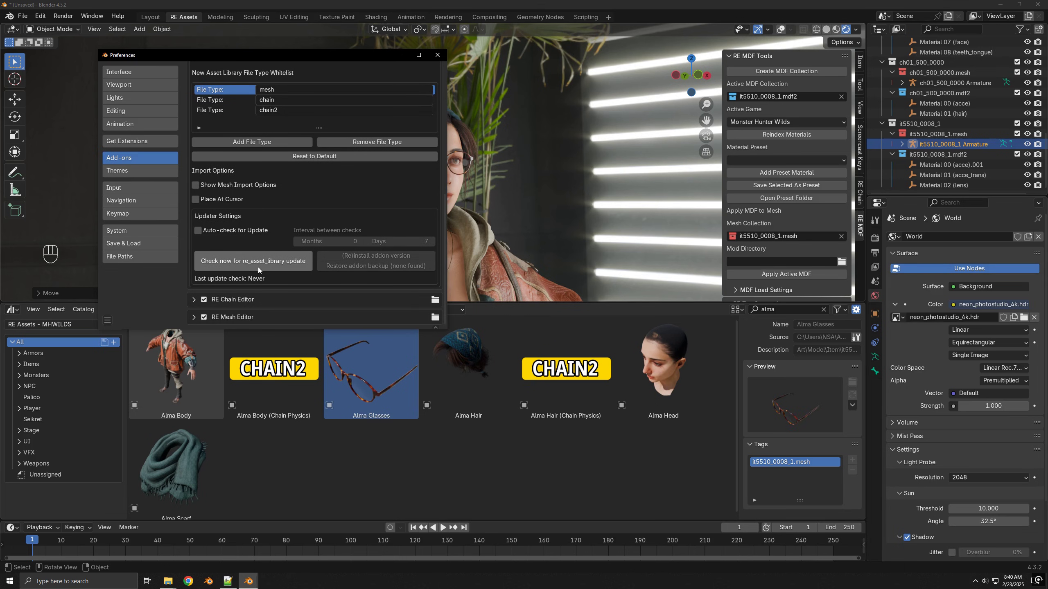